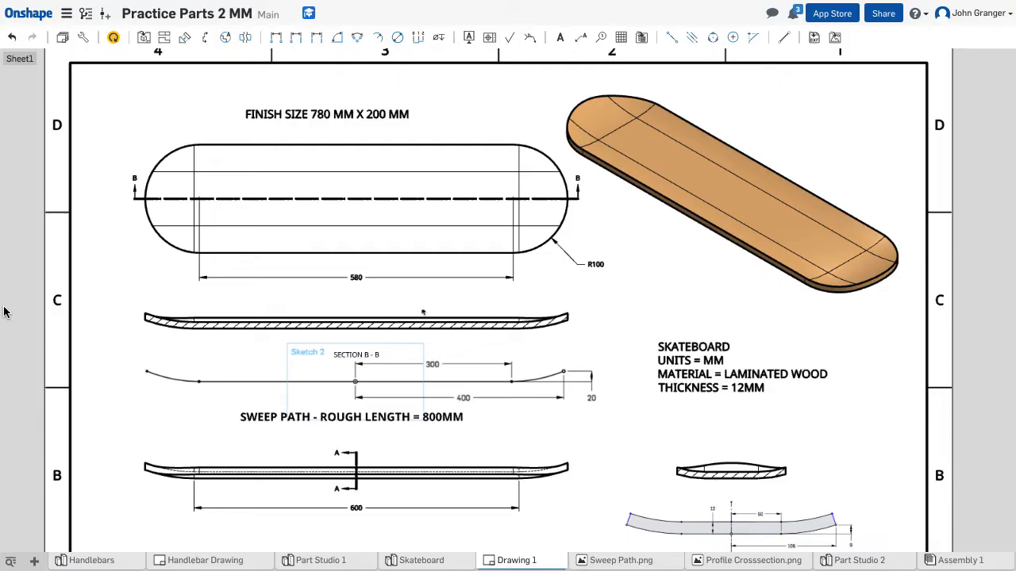
# Step: Bring up the tutorial page showing the sweep profile with its 12, 50, 105 and 9 dimensions
pyautogui.hotkey('ctrl', 'Left')
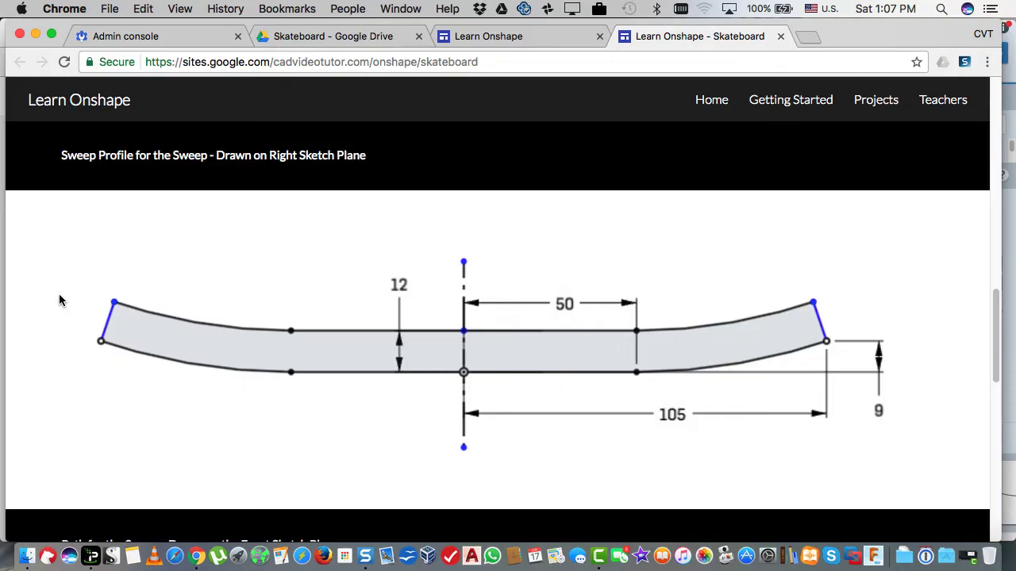
# Step: Scroll to the deck's top-view drawing (200 wide, 580 between ends), briefly checking the Onshape model
pyautogui.scroll(-5, 60, 300)
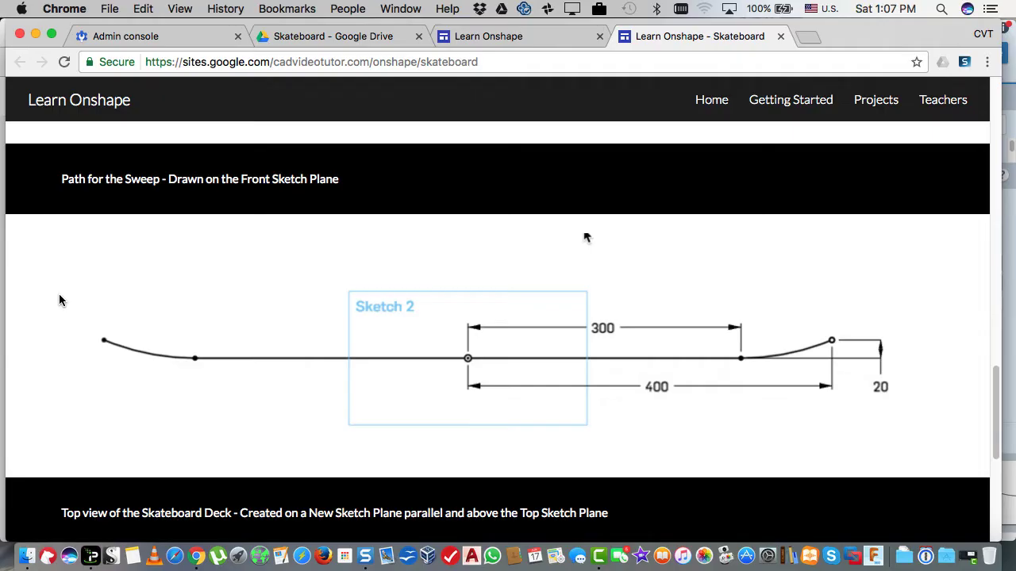
pyautogui.hotkey('ctrl', 'Right')
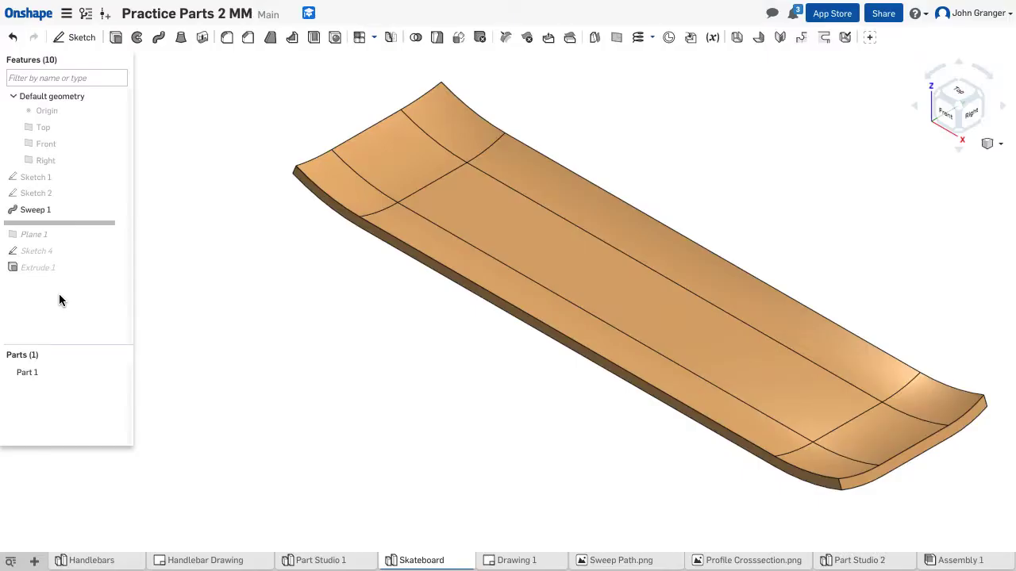
pyautogui.hotkey('ctrl', 'Left')
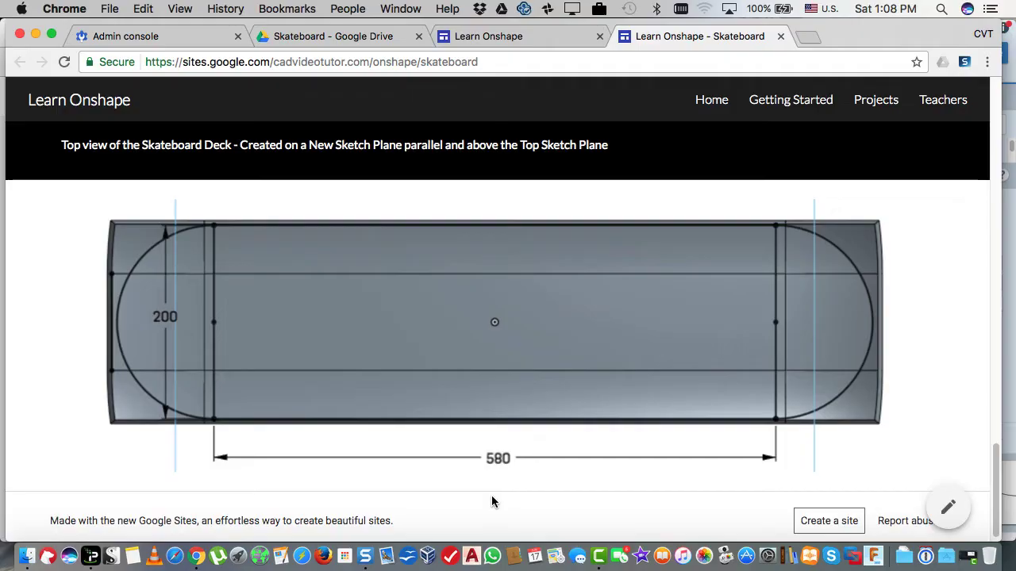
# Step: Switch back to Part Studio 3 in the Onshape Practice Parts 2 MM document
pyautogui.hotkey('ctrl', 'Right')
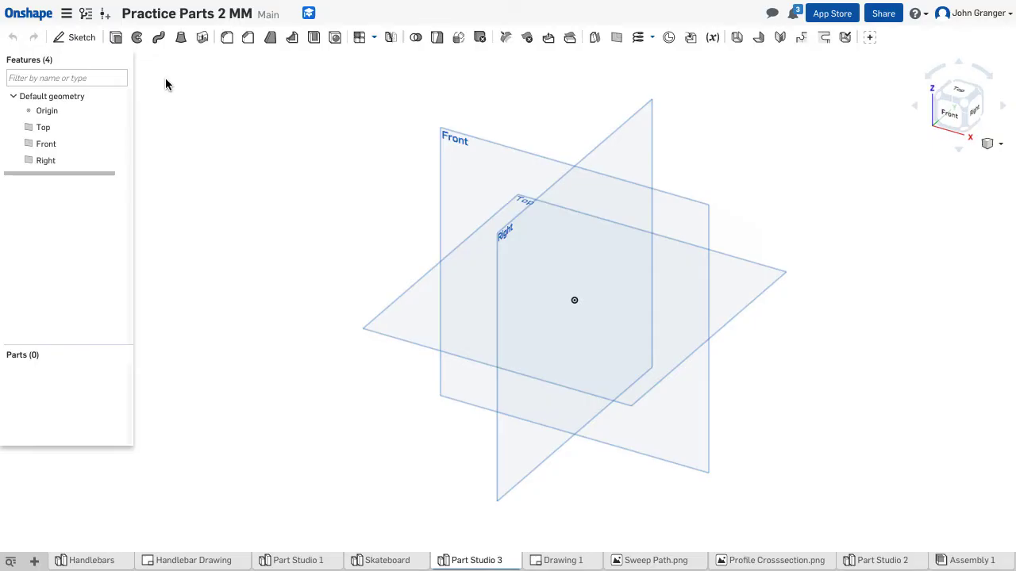
# Step: Create Sketch 1 on the Right plane and view it normal to the sketch plane
pyautogui.click(87, 44)
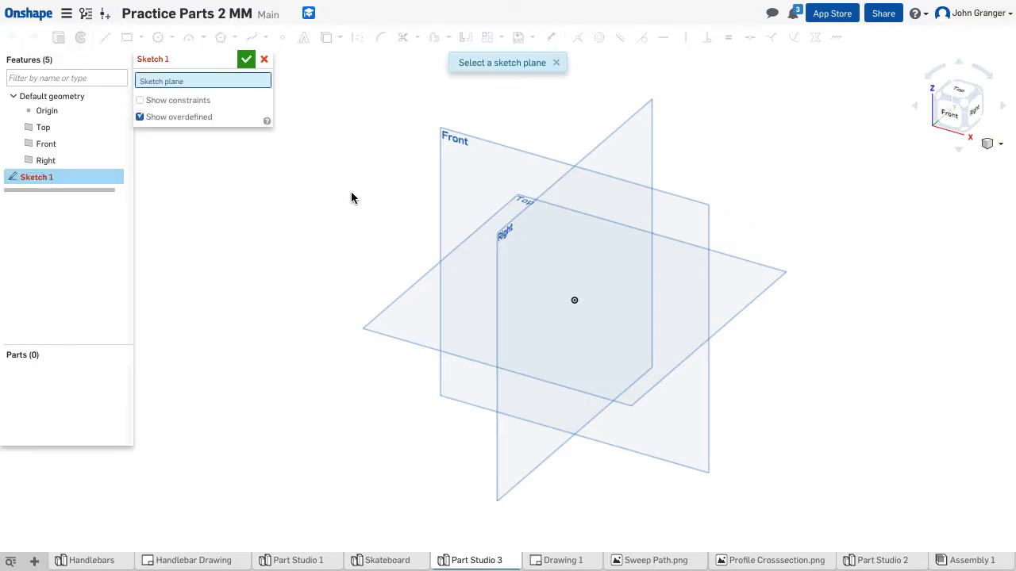
pyautogui.click(519, 271)
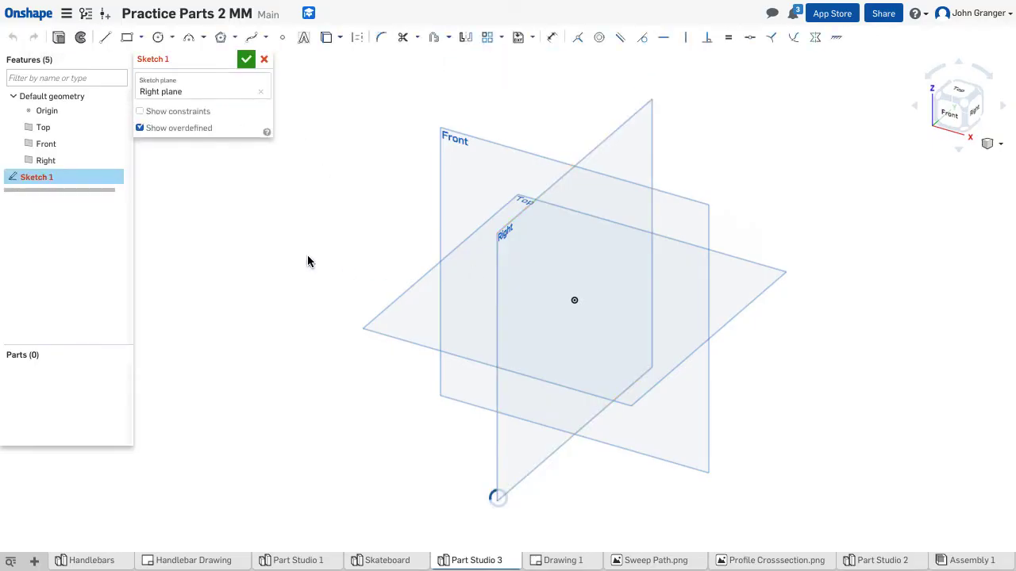
pyautogui.rightClick(225, 246)
pyautogui.click(282, 328)
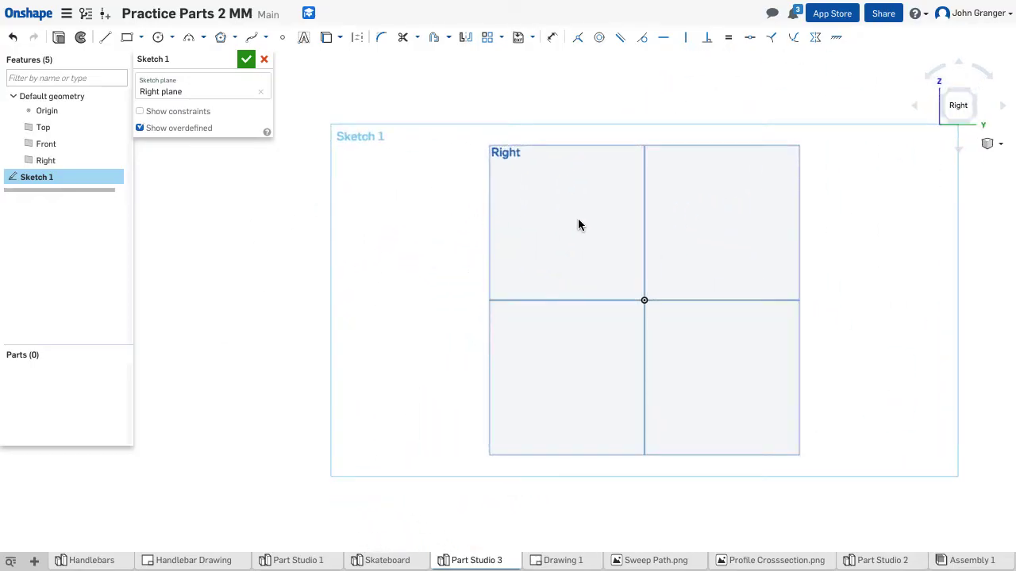
# Step: Draw a vertical construction line straight up from the origin
pyautogui.scroll(3, 578, 224)
pyautogui.moveTo(650, 256)
pyautogui.mouseDown(button='middle')
pyautogui.moveTo(487, 233)
pyautogui.moveTo(477, 215)
pyautogui.mouseUp(button='middle')
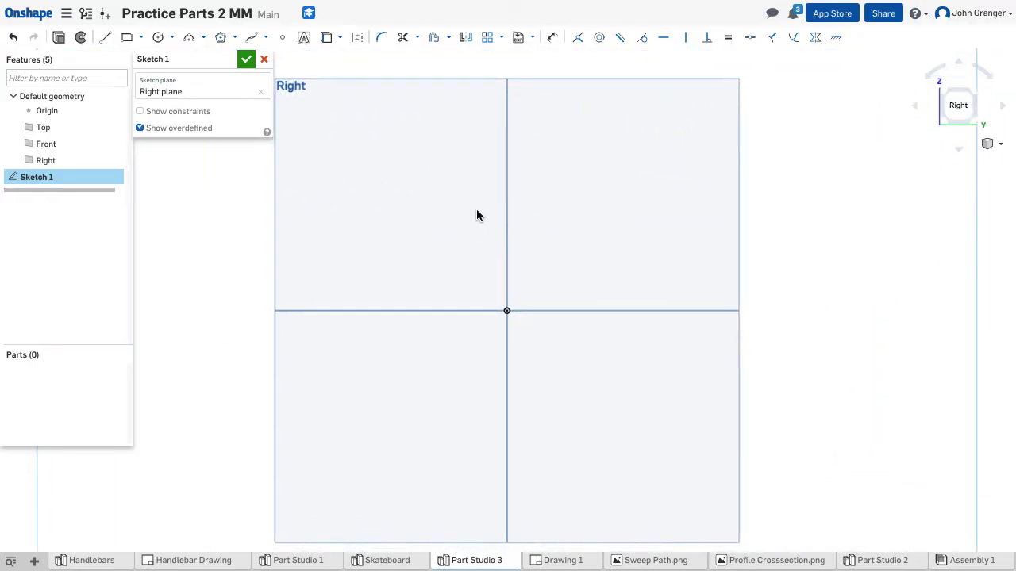
pyautogui.click(106, 37)
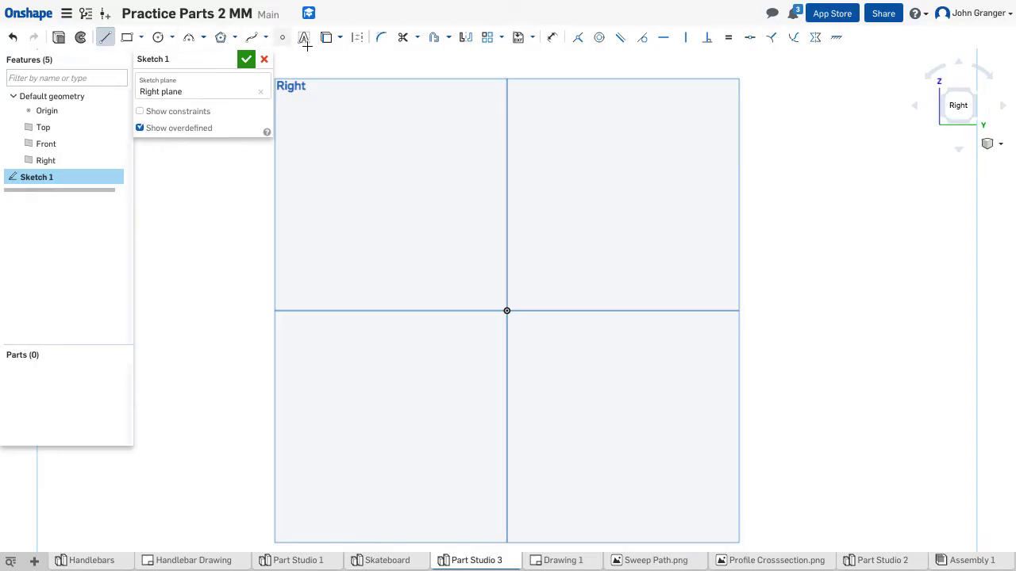
pyautogui.click(359, 41)
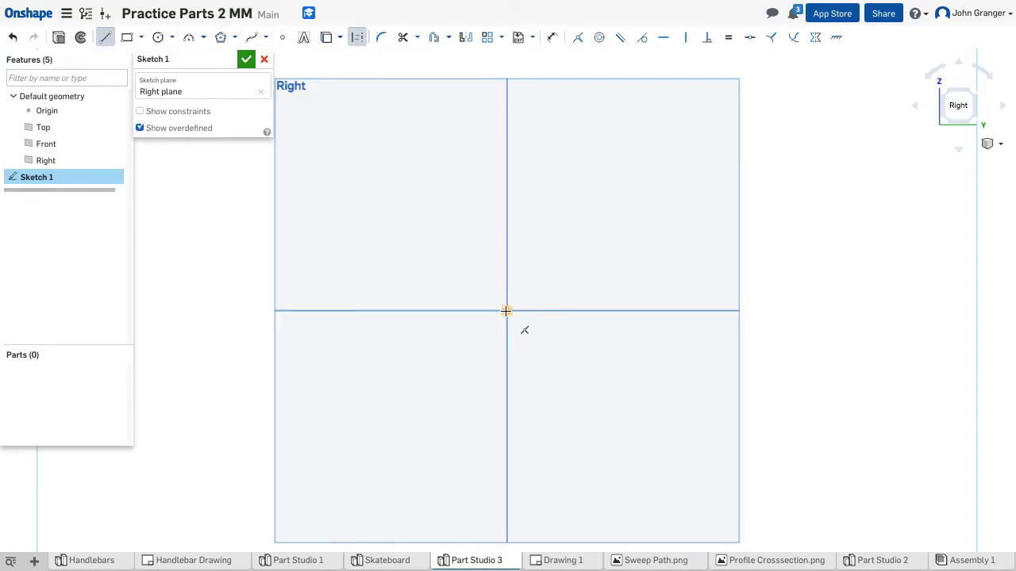
pyautogui.click(507, 310)
pyautogui.click(508, 208)
pyautogui.rightClick(614, 199)
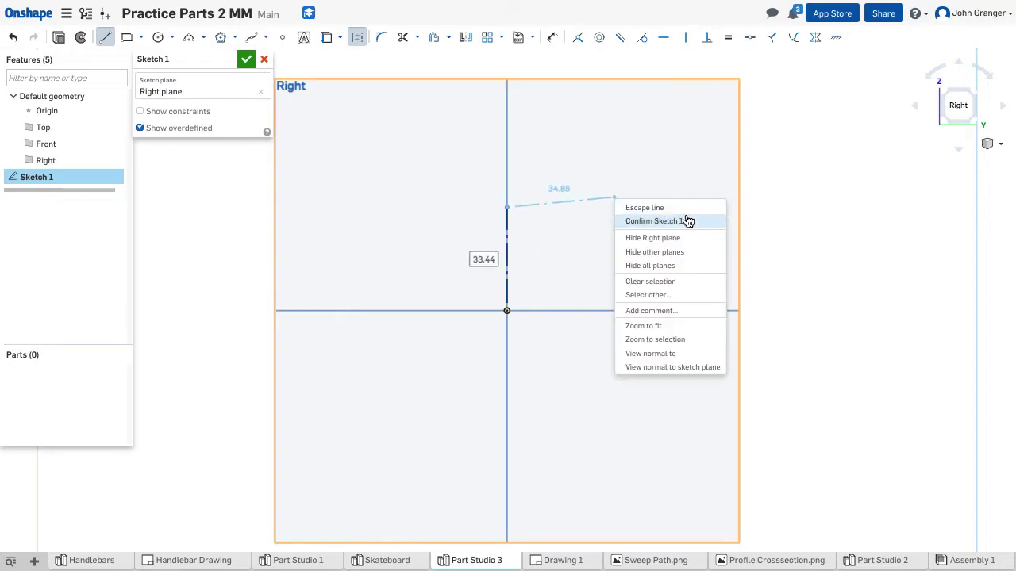
pyautogui.click(672, 208)
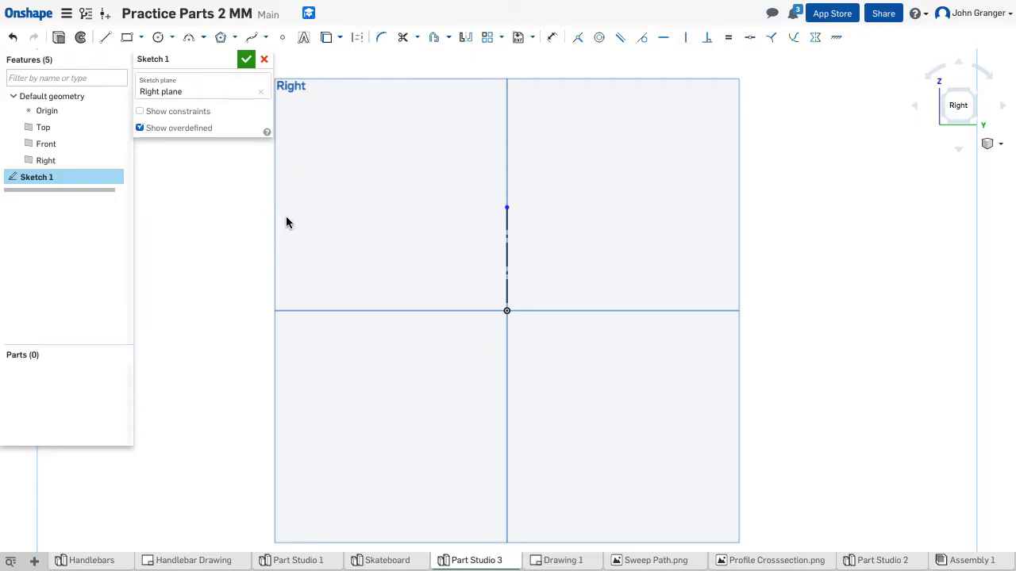
# Step: Draw a 50 mm horizontal line from the origin to the right
pyautogui.click(106, 37)
pyautogui.click(511, 314)
pyautogui.click(624, 310)
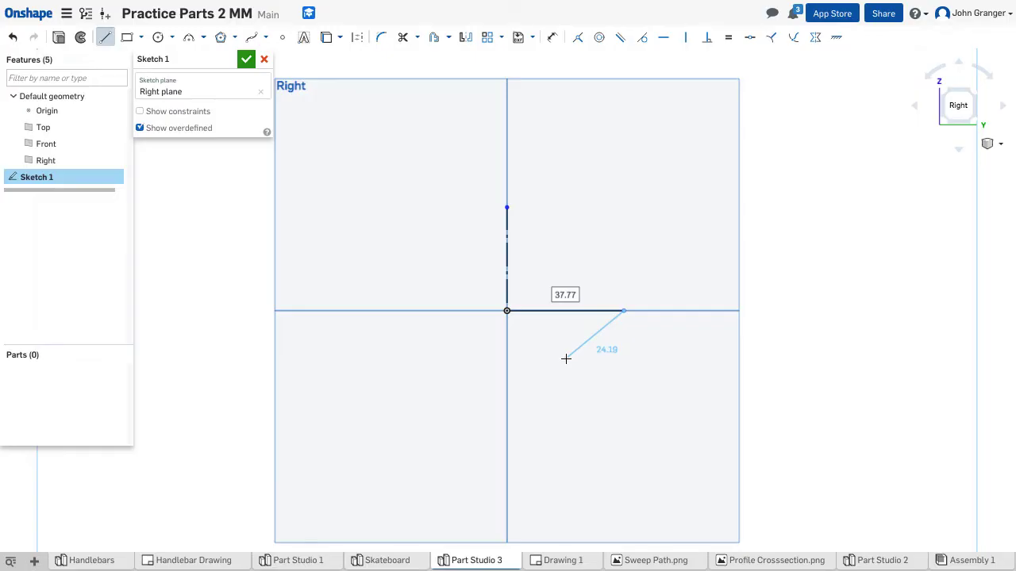
pyautogui.write('50')
pyautogui.press('Return')
pyautogui.rightClick(873, 301)
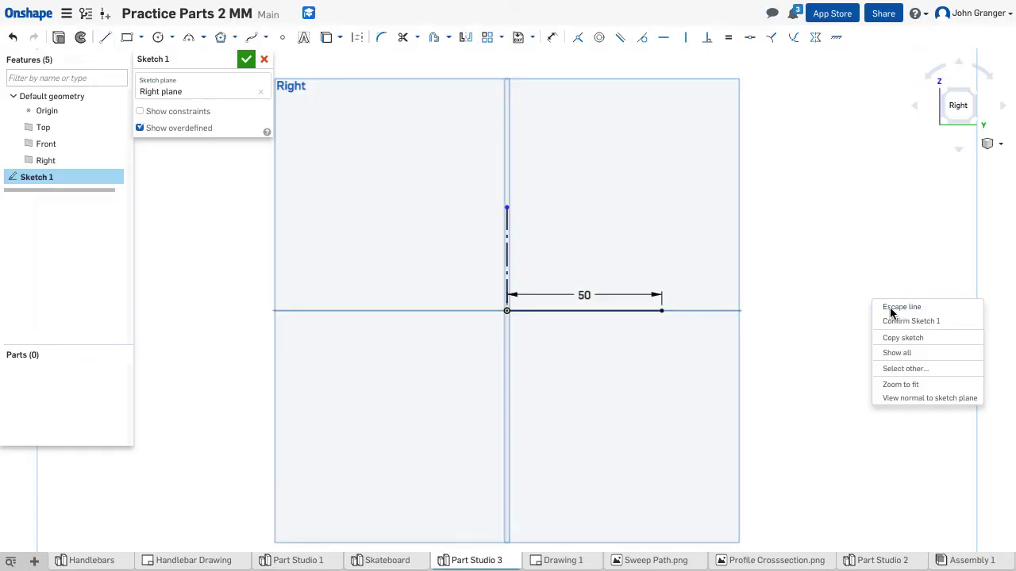
pyautogui.press('Escape')
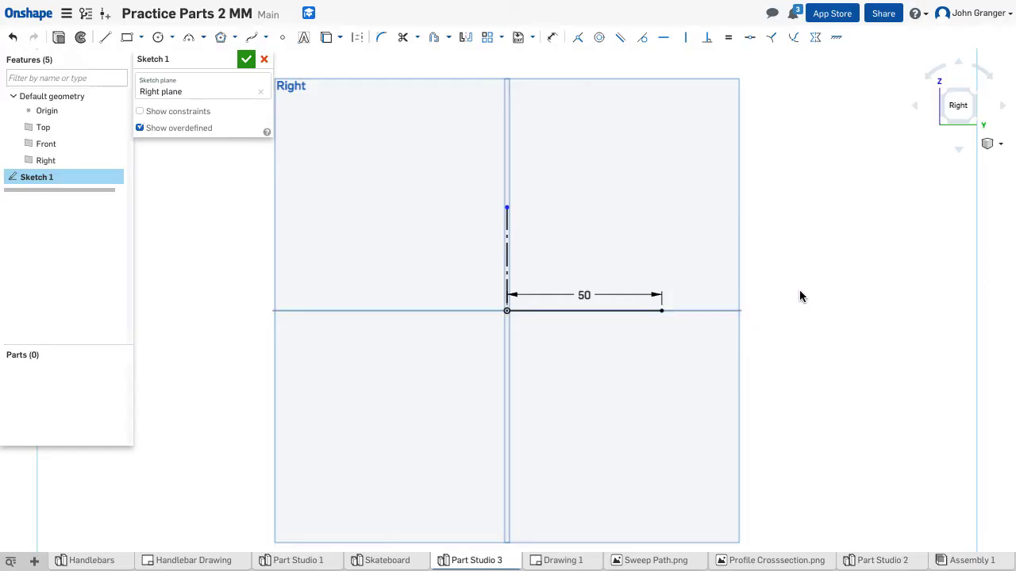
# Step: Place a sketch point to the right of the horizontal line
pyautogui.click(282, 38)
pyautogui.click(798, 293)
pyautogui.rightClick(789, 408)
pyautogui.click(829, 420)
# Step: Dimension the point 105 mm horizontally from the origin
pyautogui.click(552, 37)
pyautogui.moveTo(507, 311); pyautogui.dragTo(498, 351, button='middle')
pyautogui.click(499, 351)
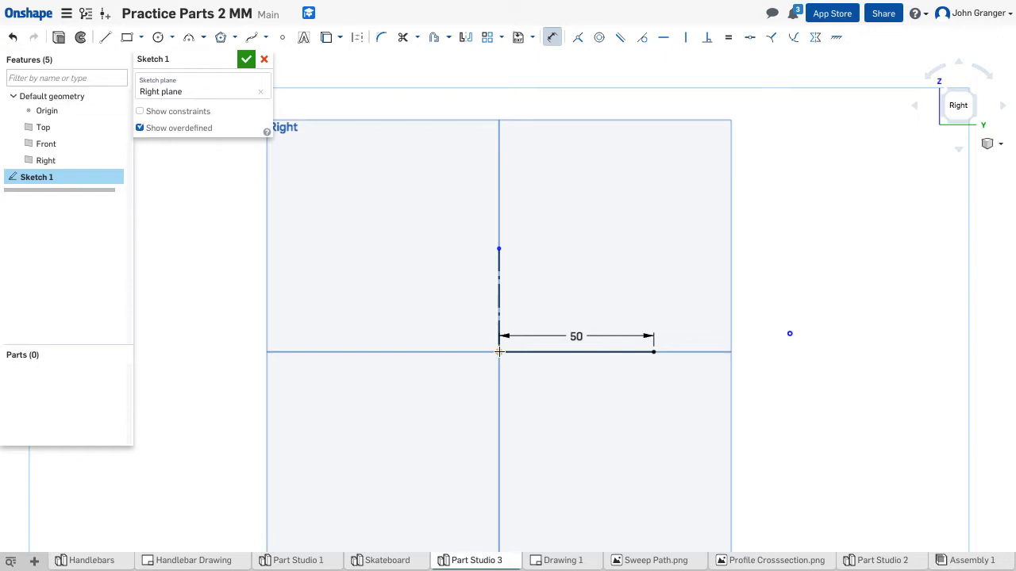
pyautogui.click(790, 334)
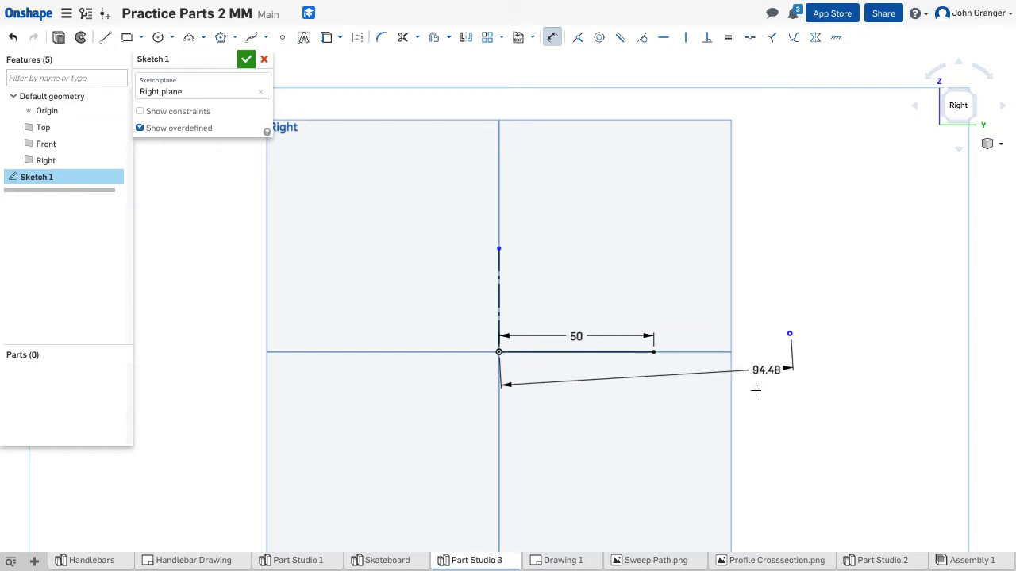
pyautogui.click(659, 394)
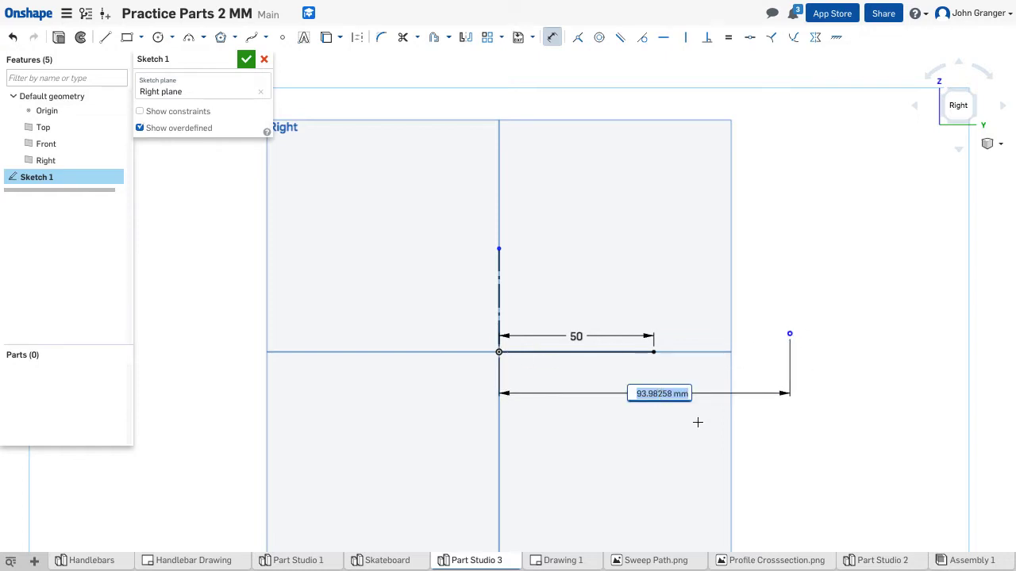
pyautogui.write('105')
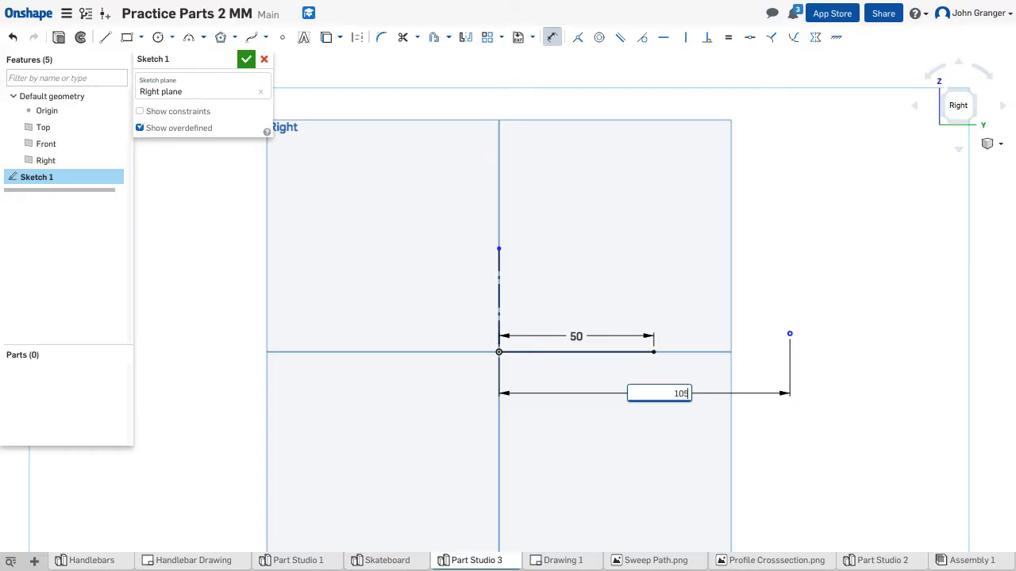
pyautogui.press('Return')
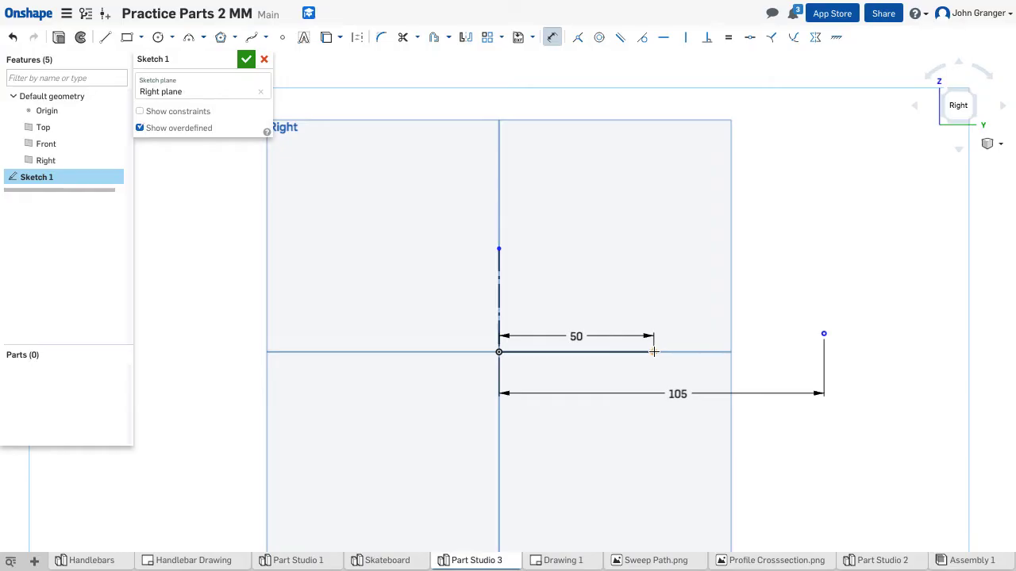
# Step: Dimension the point 9 mm vertically above the origin
pyautogui.click(498, 351)
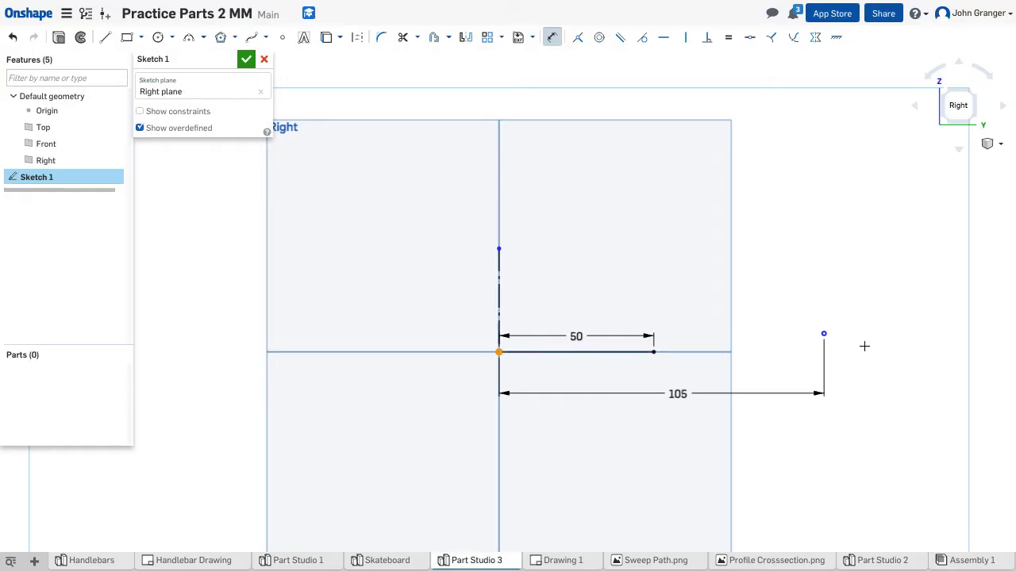
pyautogui.click(825, 334)
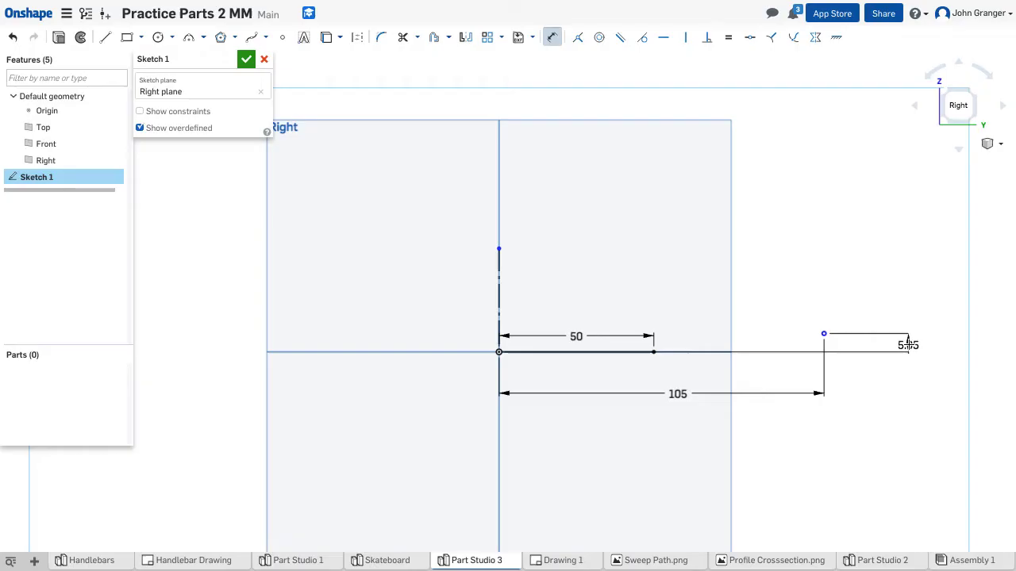
pyautogui.click(910, 344)
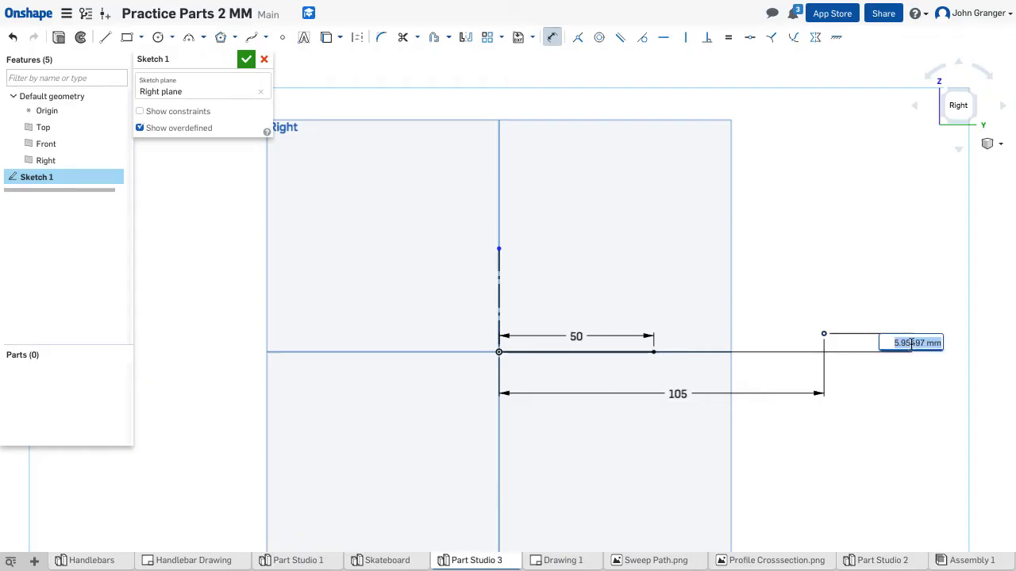
pyautogui.write('9')
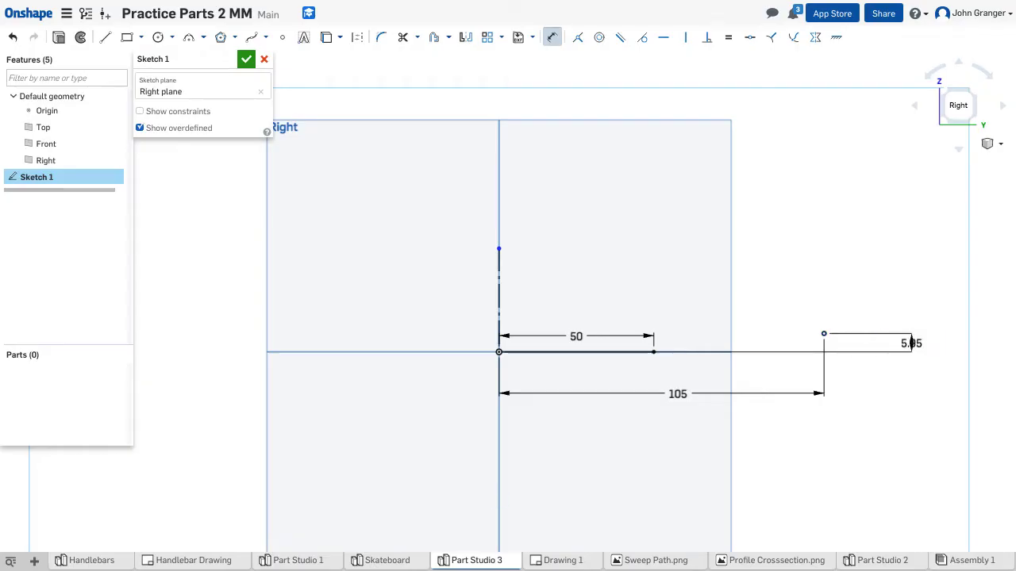
pyautogui.press('Return')
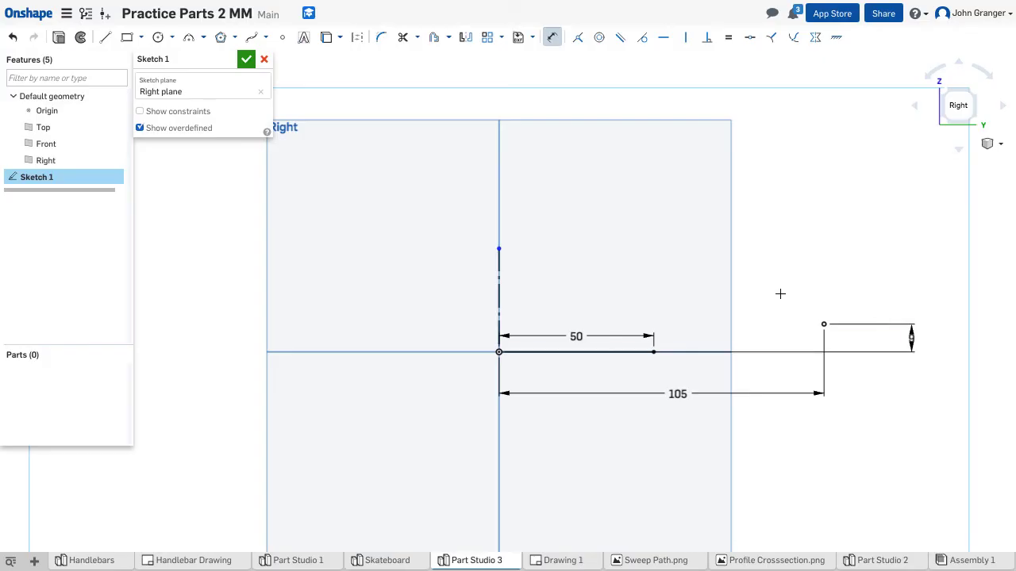
# Step: Draw a tangent arc from the 50 mm line's end to the raised point
pyautogui.click(203, 38)
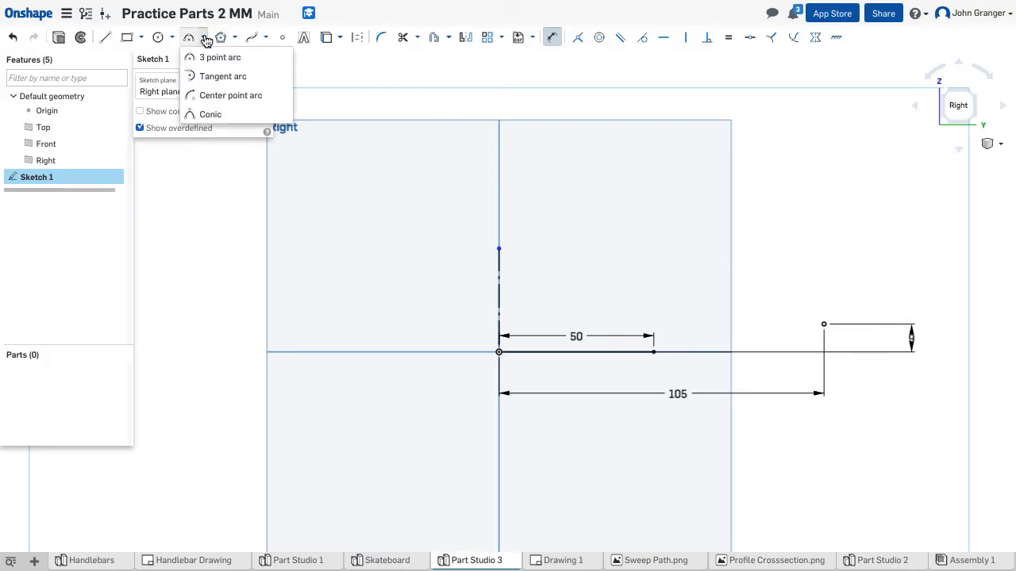
pyautogui.click(218, 77)
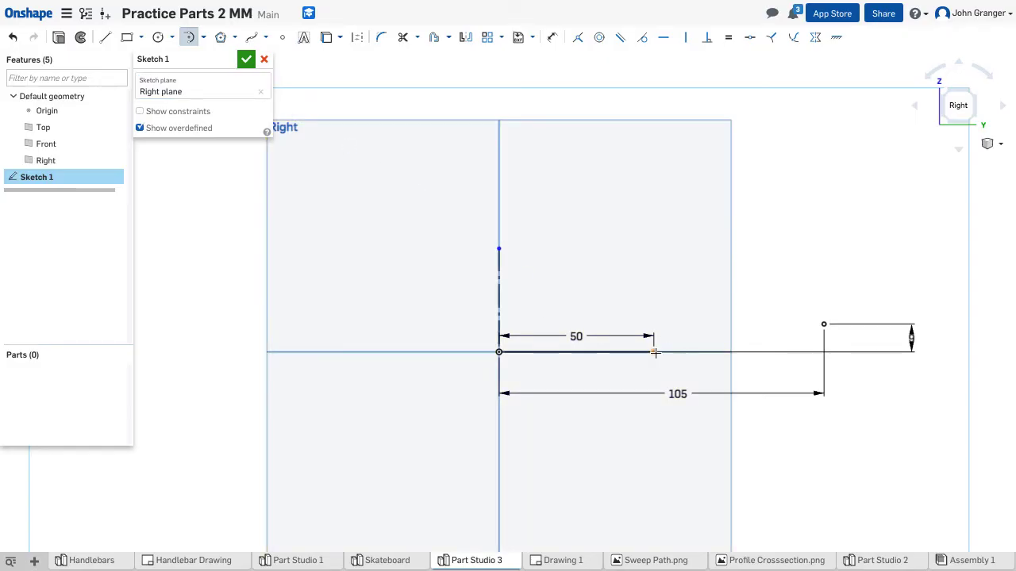
pyautogui.click(654, 351)
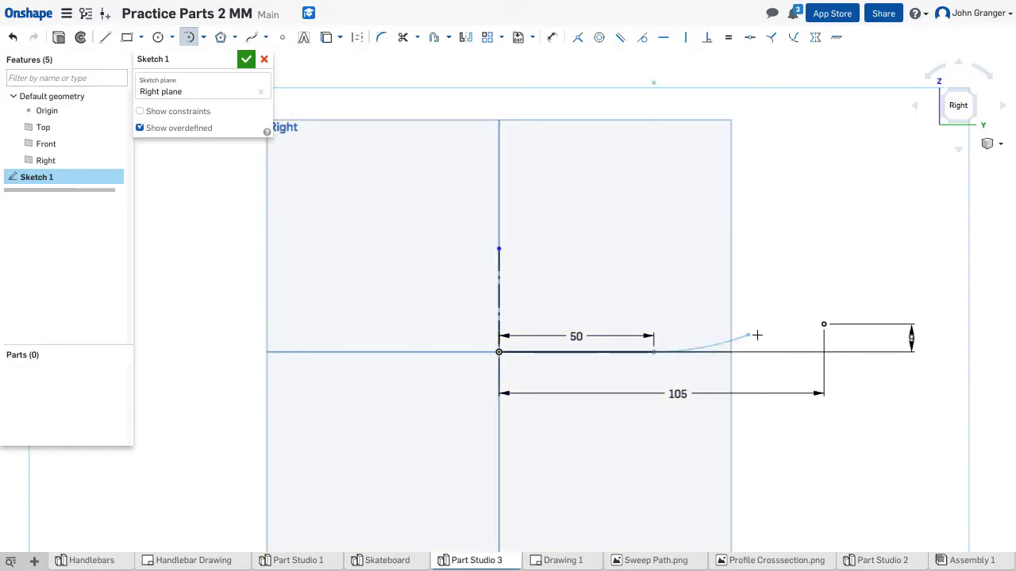
pyautogui.click(823, 324)
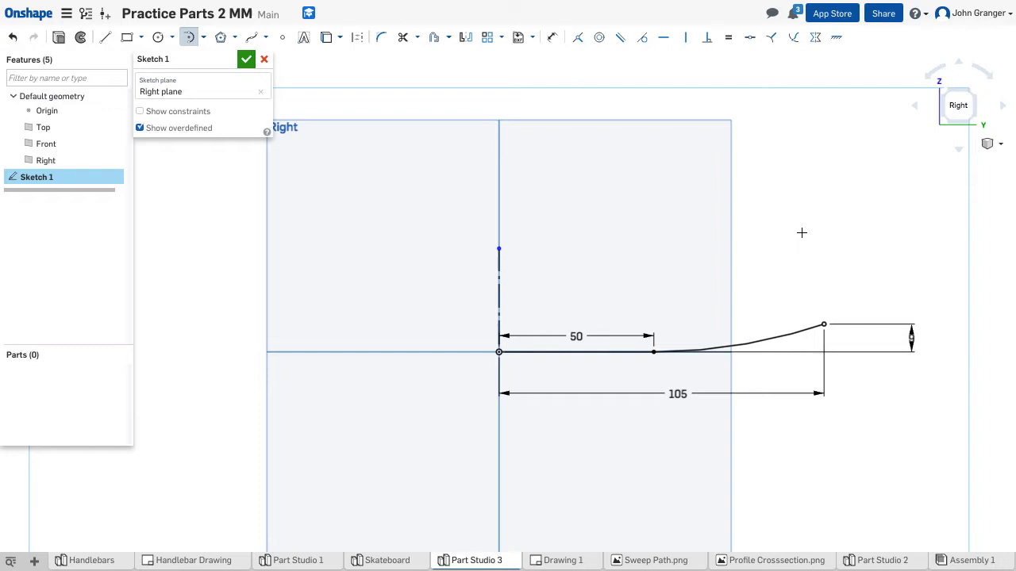
pyautogui.press('Escape')
# Step: Offset the line and arc 12 mm upward
pyautogui.click(436, 39)
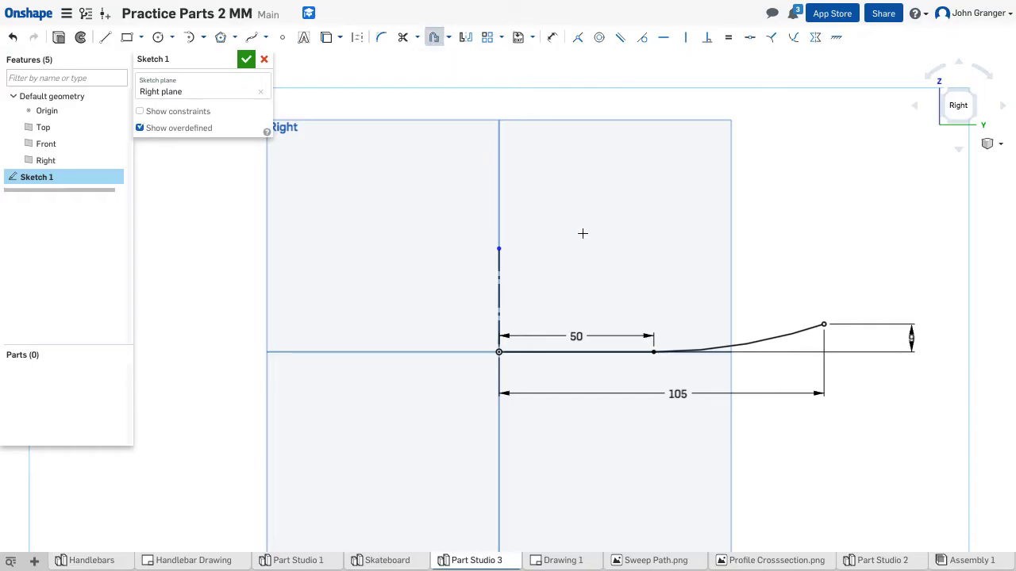
pyautogui.click(612, 353)
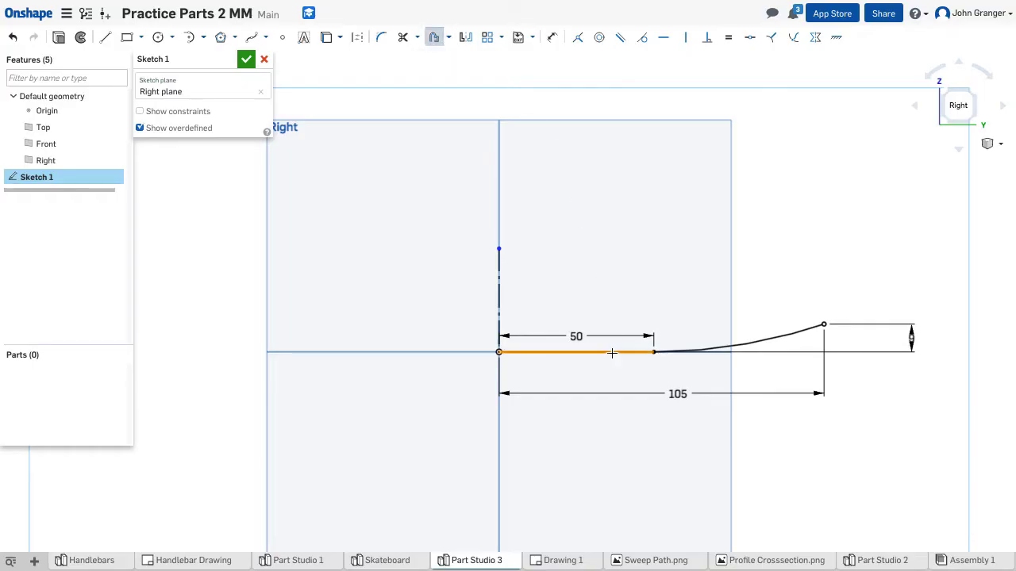
pyautogui.click(727, 344)
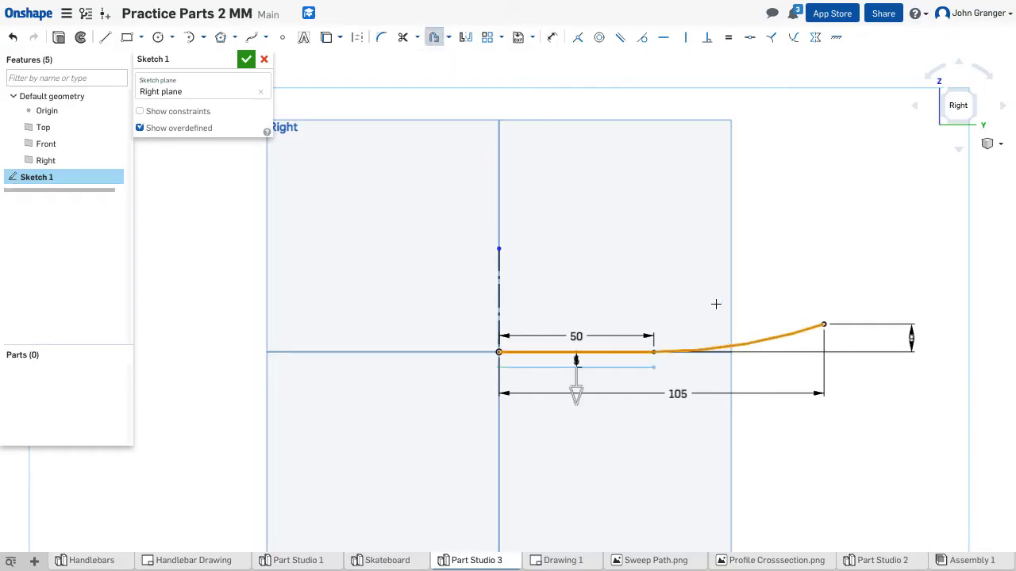
pyautogui.click(576, 395)
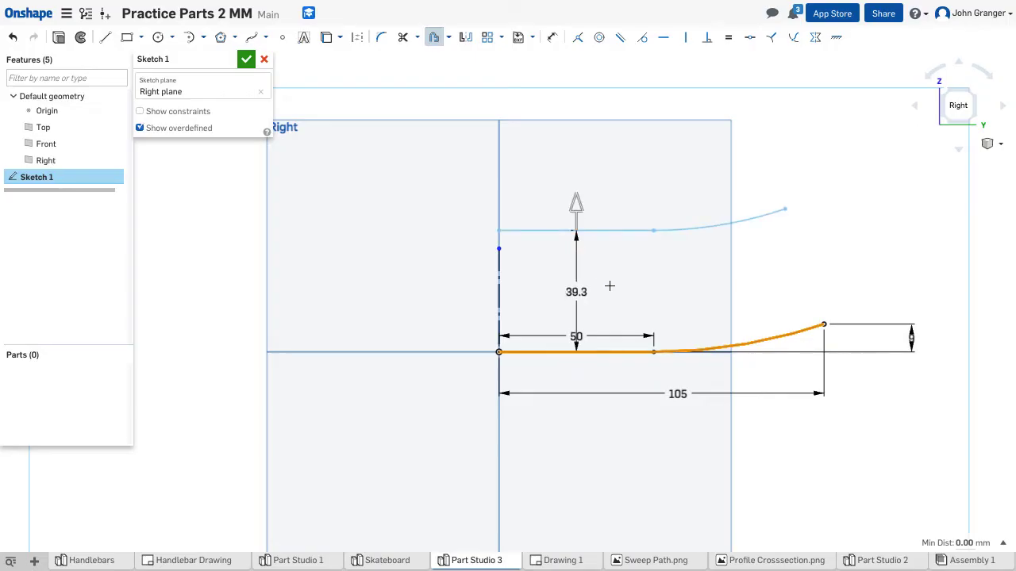
pyautogui.click(576, 292)
pyautogui.doubleClick(576, 292)
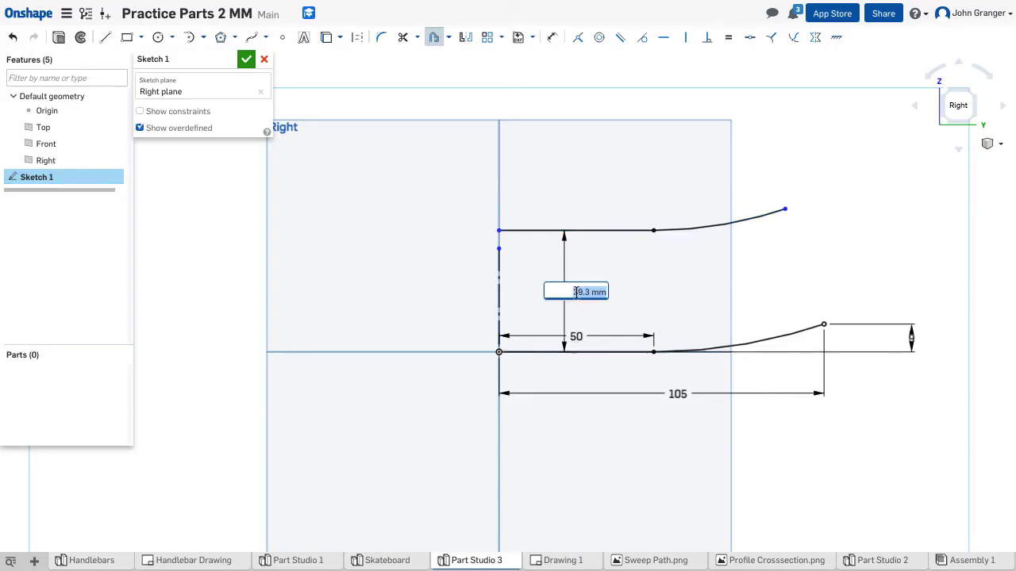
pyautogui.write('12')
pyautogui.press('Return')
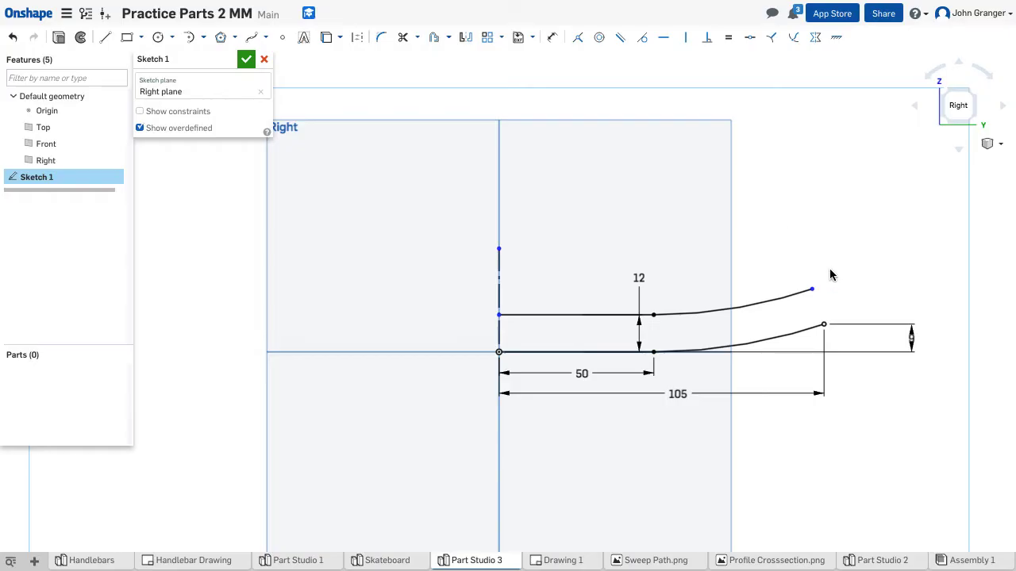
# Step: Draw a short line joining the lower and upper curve ends
pyautogui.click(105, 37)
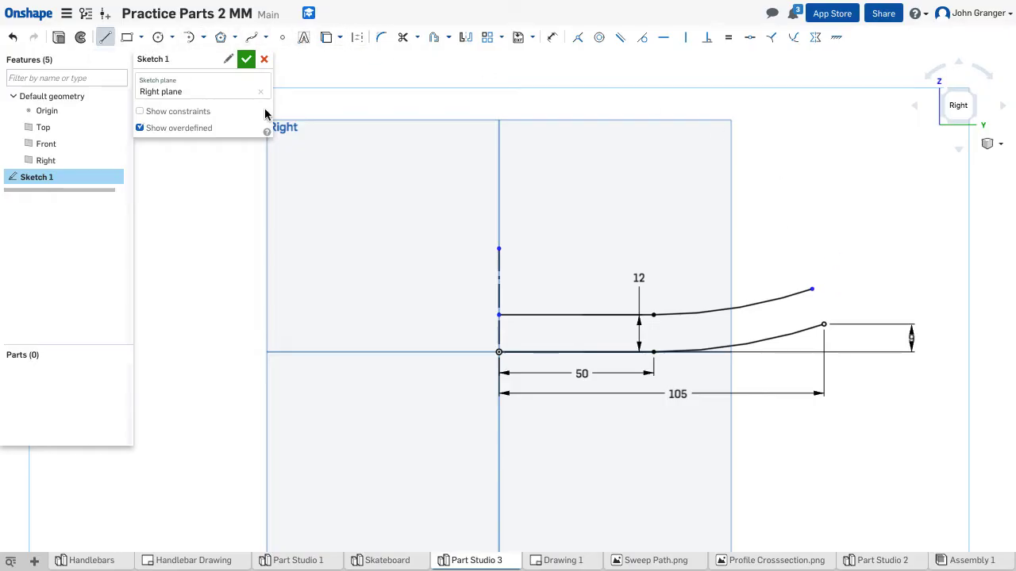
pyautogui.click(824, 324)
pyautogui.click(811, 289)
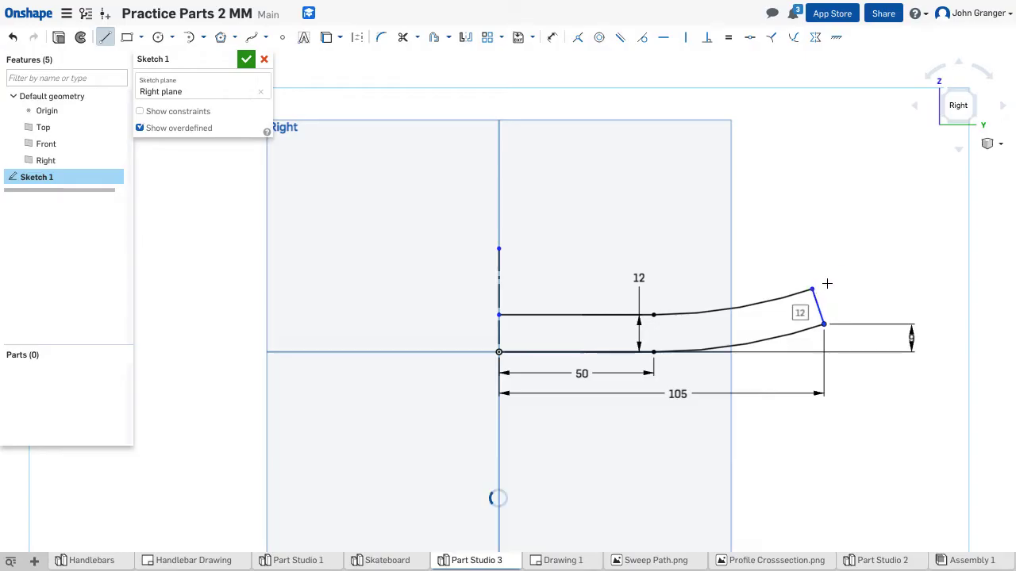
pyautogui.rightClick(796, 219)
pyautogui.click(825, 228)
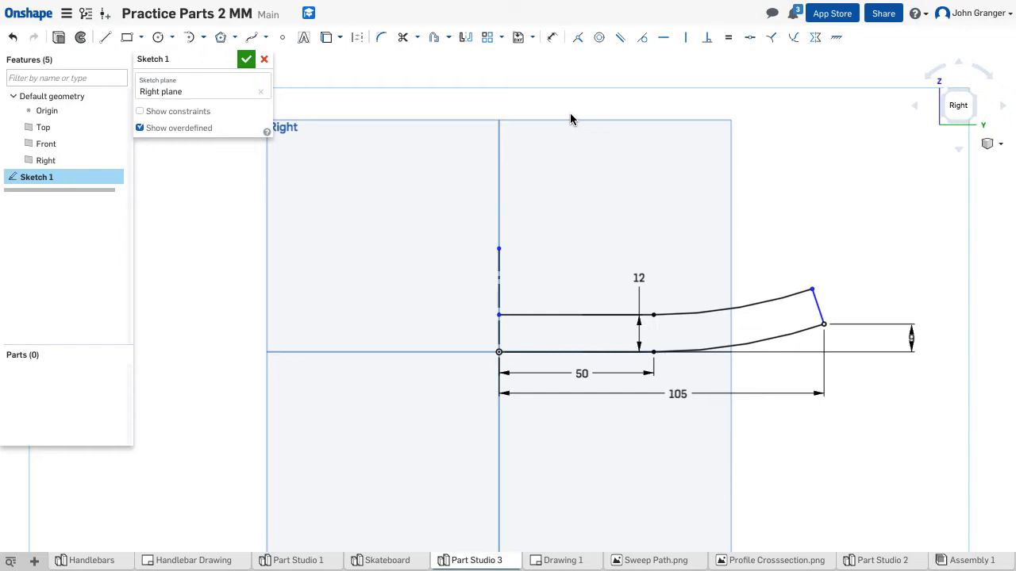
# Step: Mirror the whole profile across the vertical construction line
pyautogui.click(466, 38)
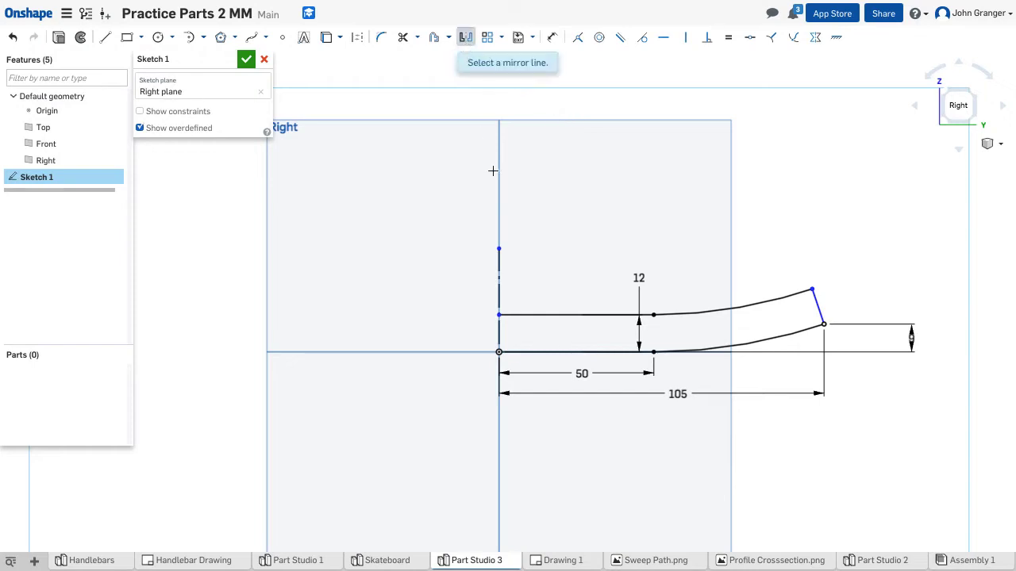
pyautogui.click(499, 274)
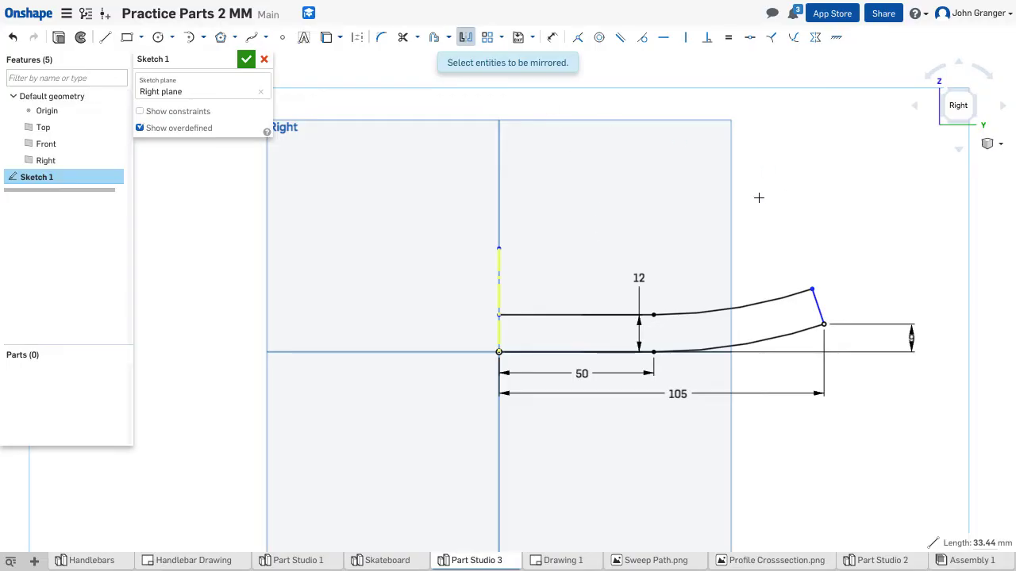
pyautogui.moveTo(872, 196)
pyautogui.mouseDown()
pyautogui.moveTo(776, 343)
pyautogui.moveTo(545, 431)
pyautogui.mouseUp()
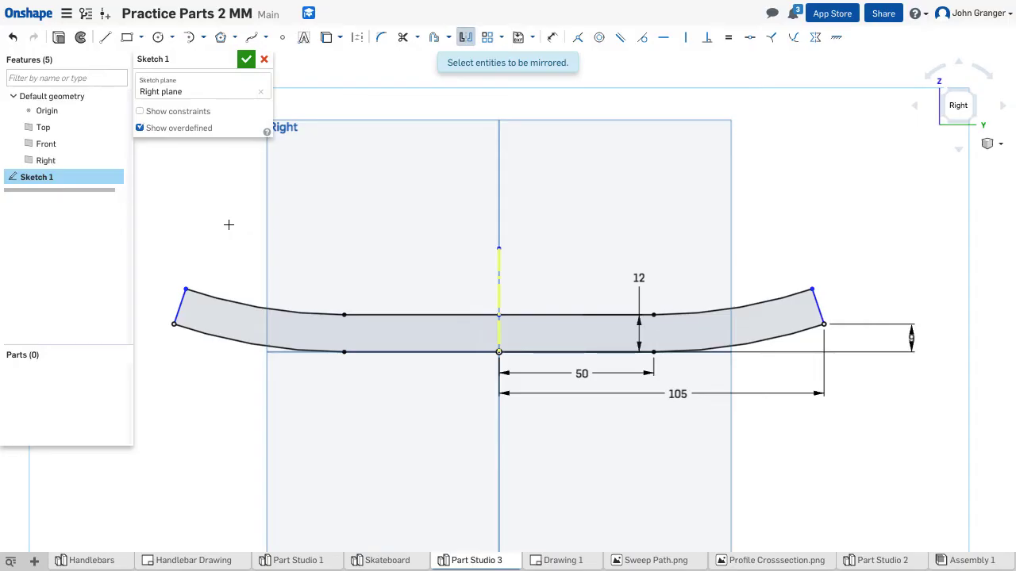
# Step: Finish Sketch 1 and view the deck cross-section in isometric
pyautogui.click(246, 61)
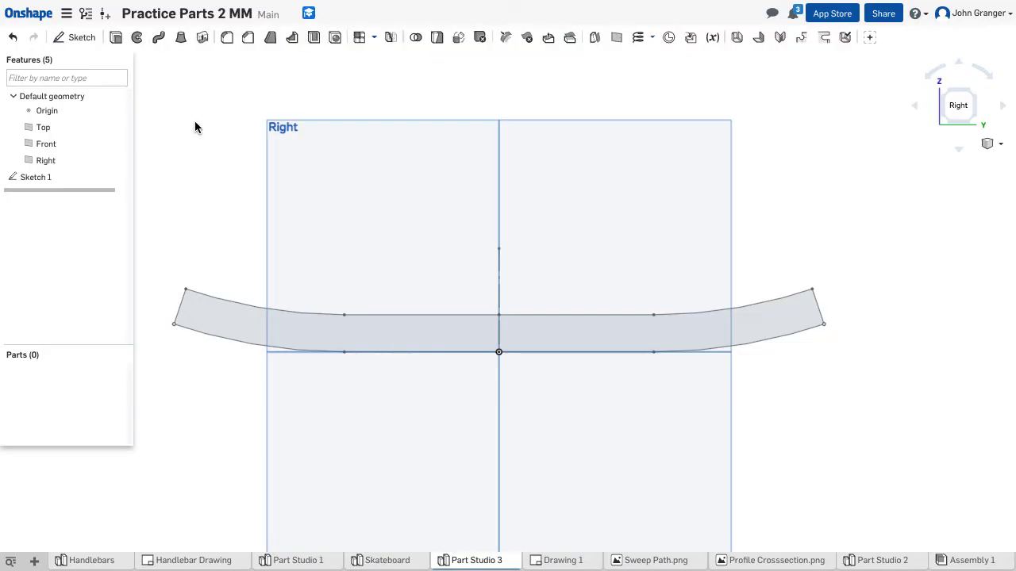
pyautogui.rightClick(194, 127)
pyautogui.click(221, 178)
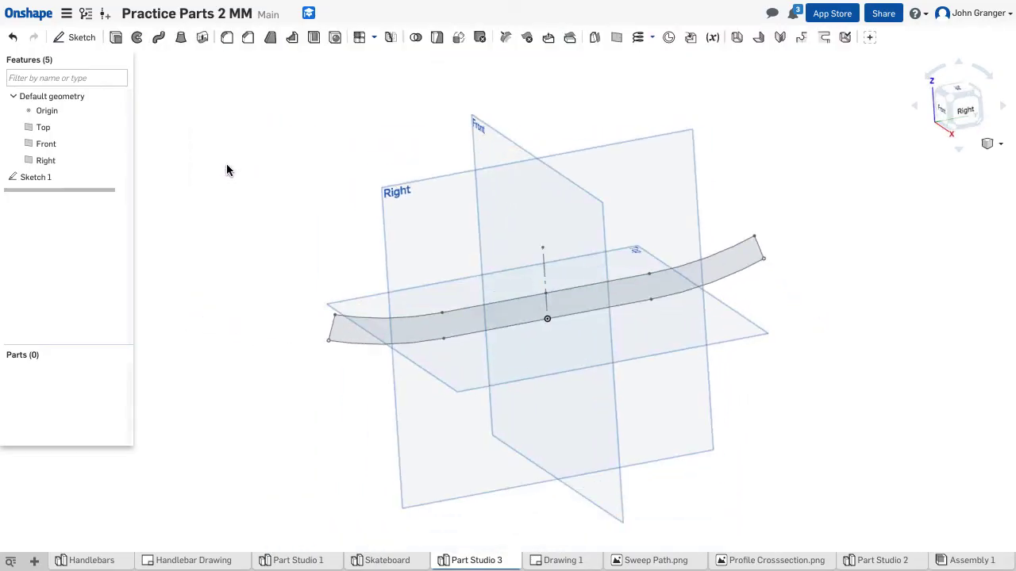
pyautogui.scroll(-2, 361, 293)
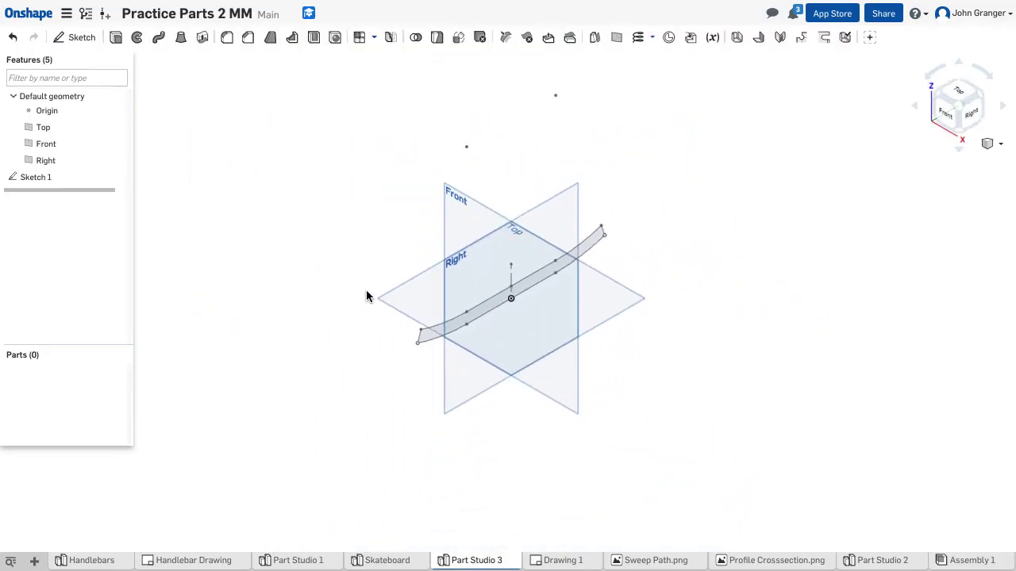
pyautogui.moveTo(345, 277); pyautogui.dragTo(434, 241, button='middle')
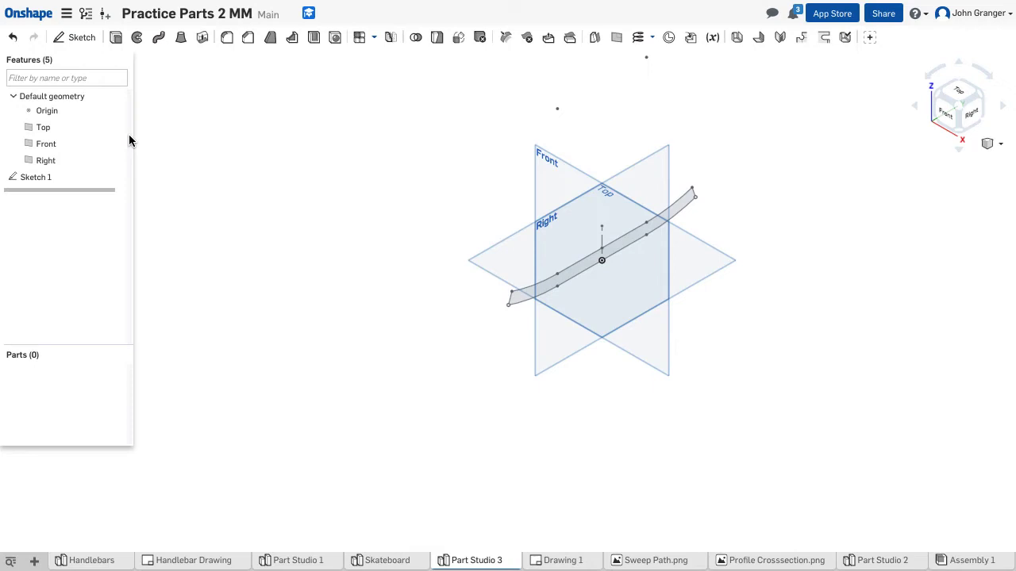
# Step: Start Sketch 2 on the Front plane, viewed normal to the plane
pyautogui.click(75, 37)
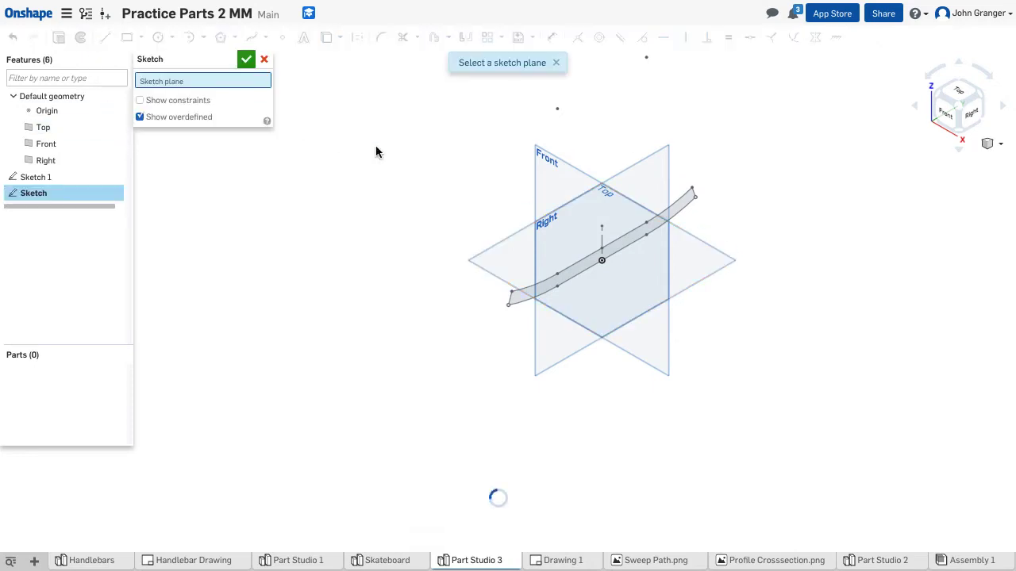
pyautogui.click(543, 157)
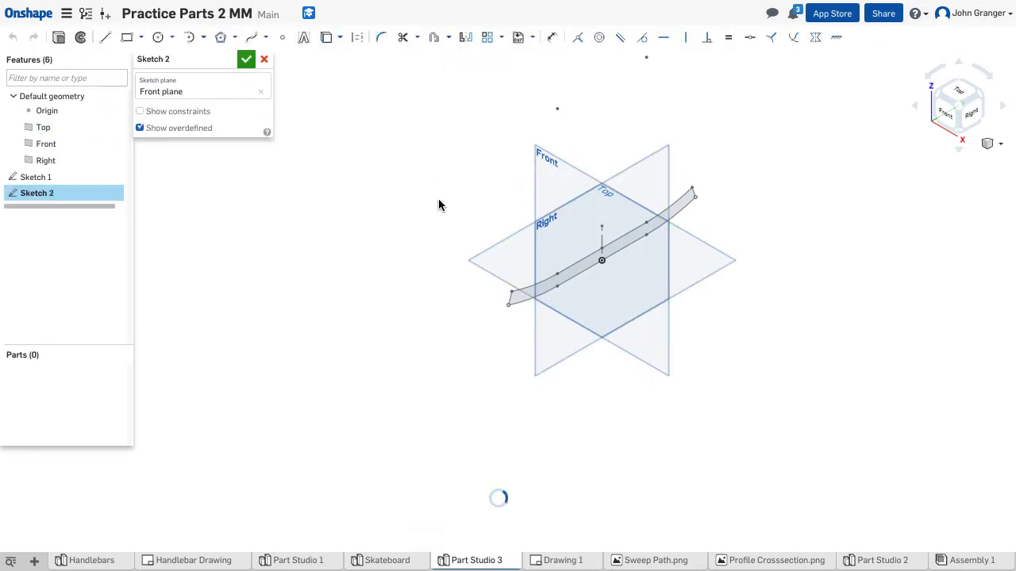
pyautogui.rightClick(309, 258)
pyautogui.click(342, 344)
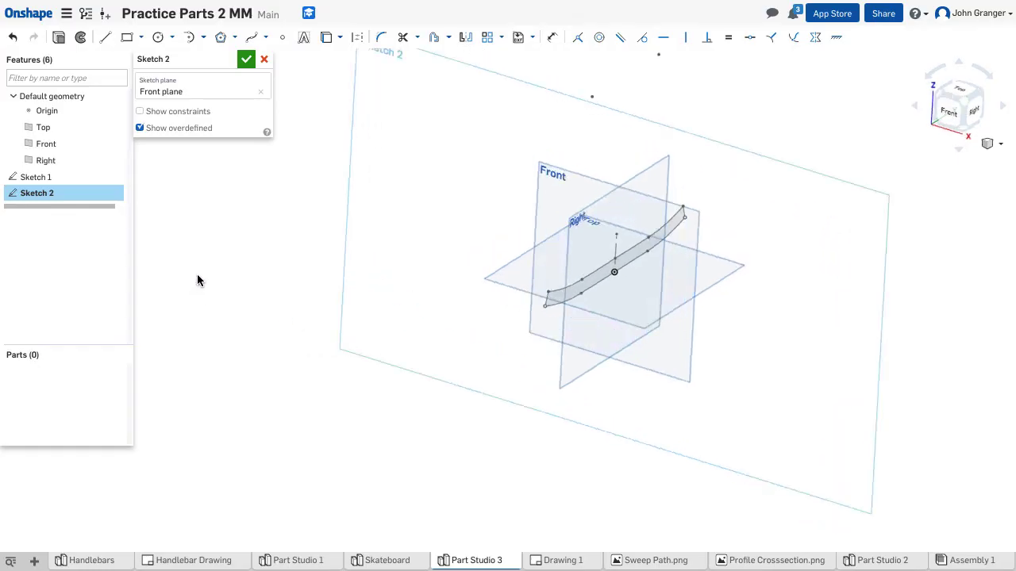
pyautogui.scroll(3, 548, 308)
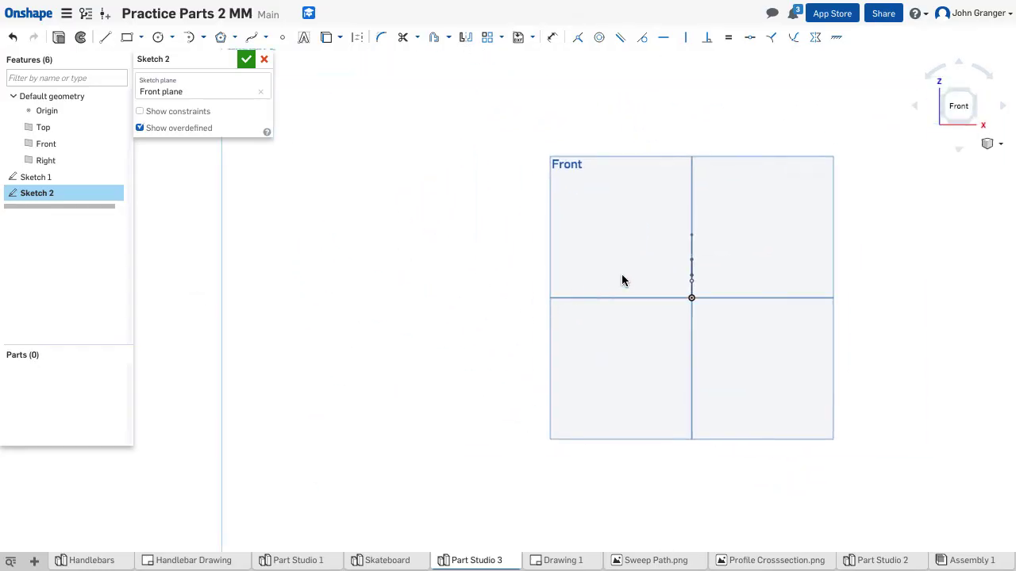
pyautogui.moveTo(621, 276); pyautogui.dragTo(442, 281, button='middle')
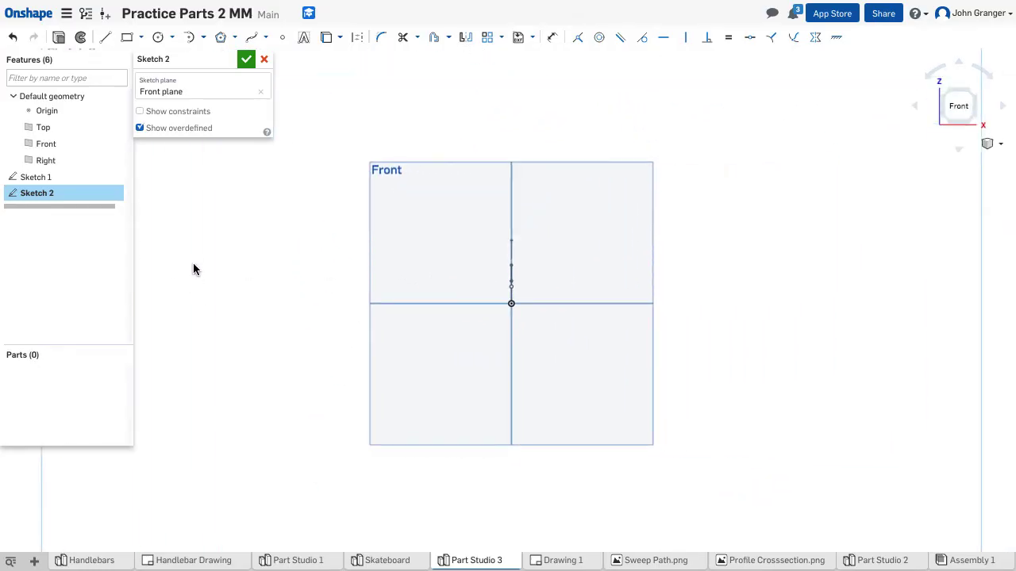
# Step: Draw a 300 mm horizontal line starting at the origin
pyautogui.click(105, 37)
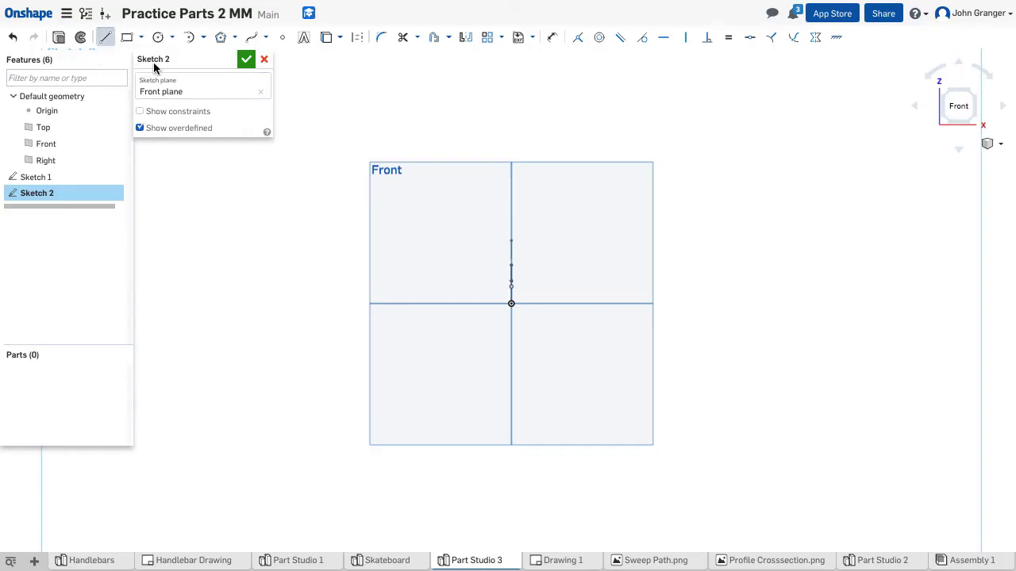
pyautogui.click(511, 303)
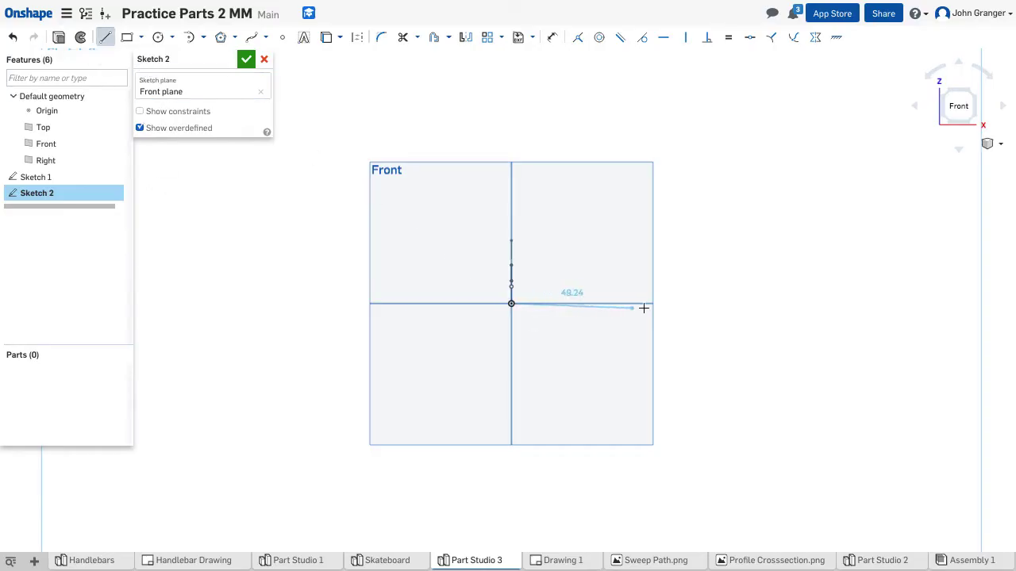
pyautogui.click(769, 303)
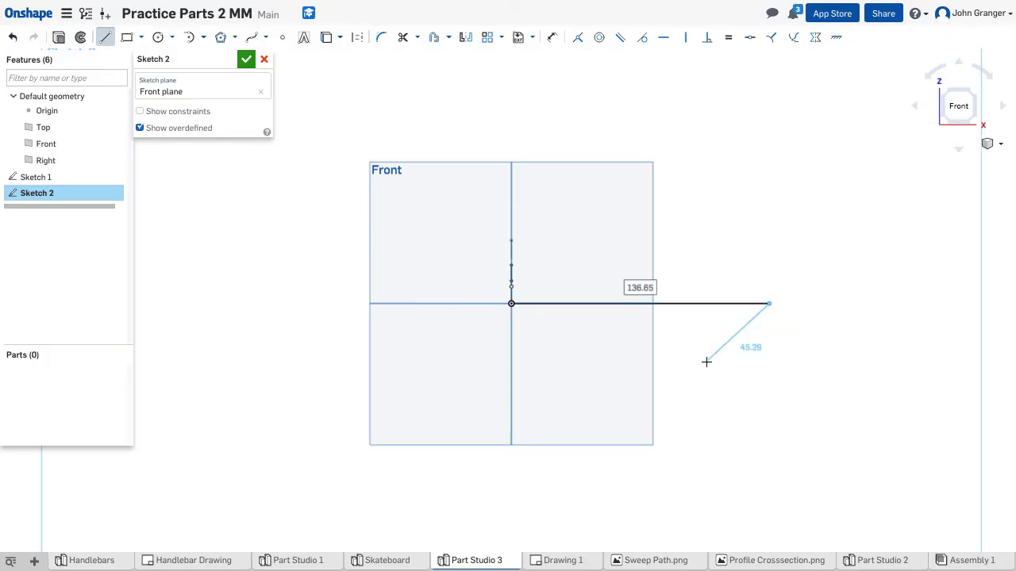
pyautogui.write('3')
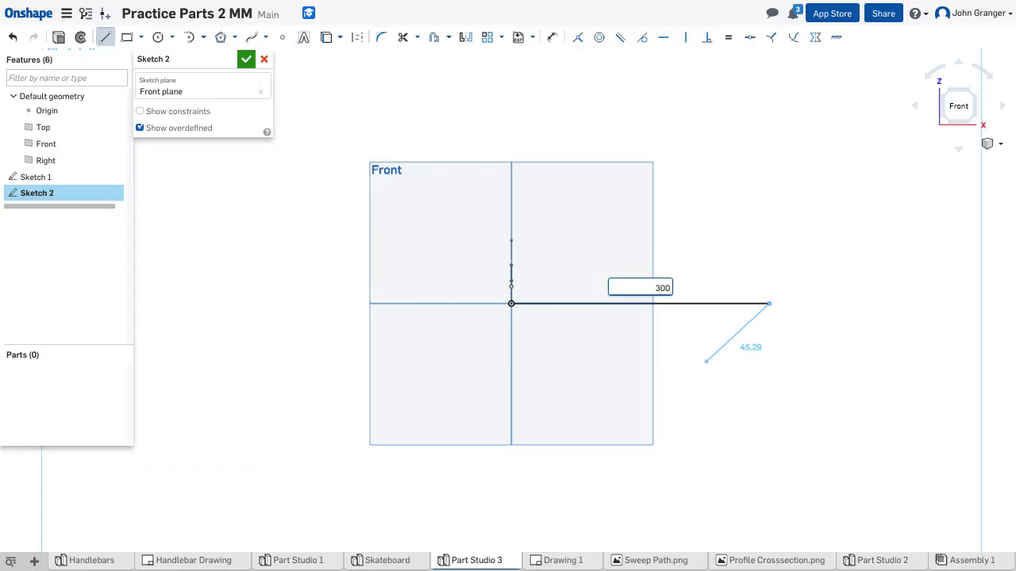
pyautogui.write('00')
pyautogui.press('Return')
pyautogui.press('f')
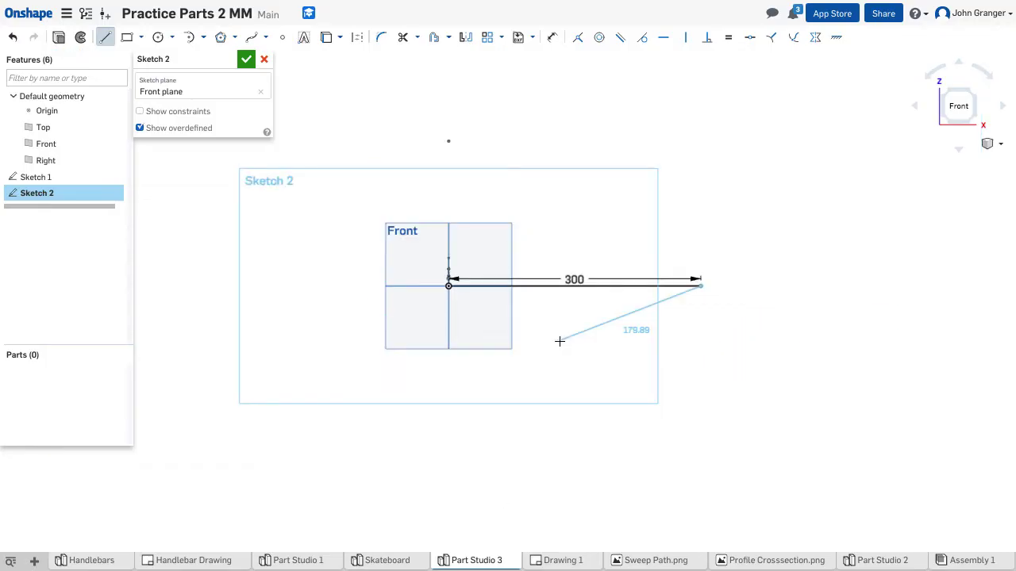
pyautogui.press('Escape')
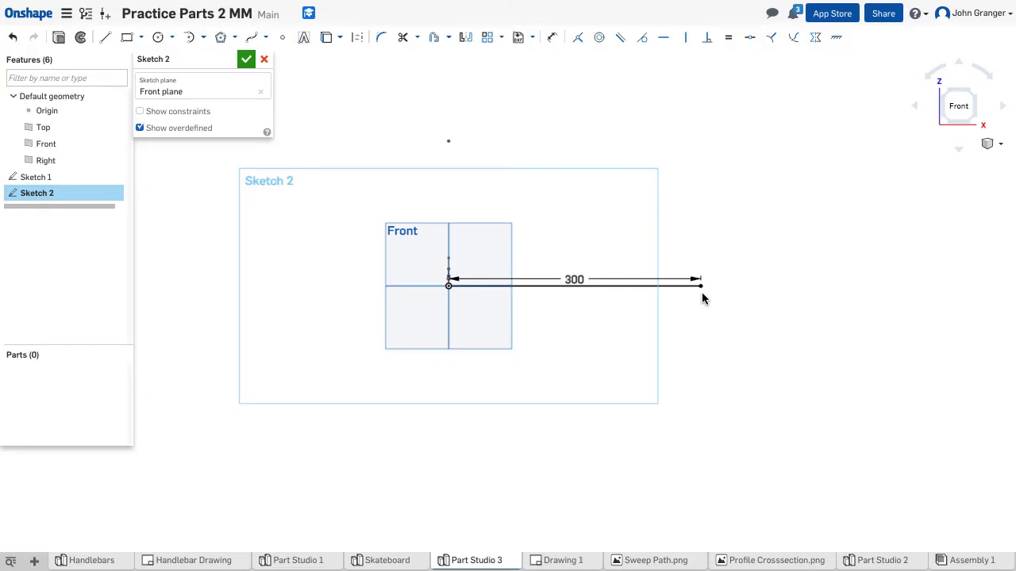
# Step: Place a sketch point right of the line and dimension it 400 horizontally from the origin
pyautogui.click(284, 38)
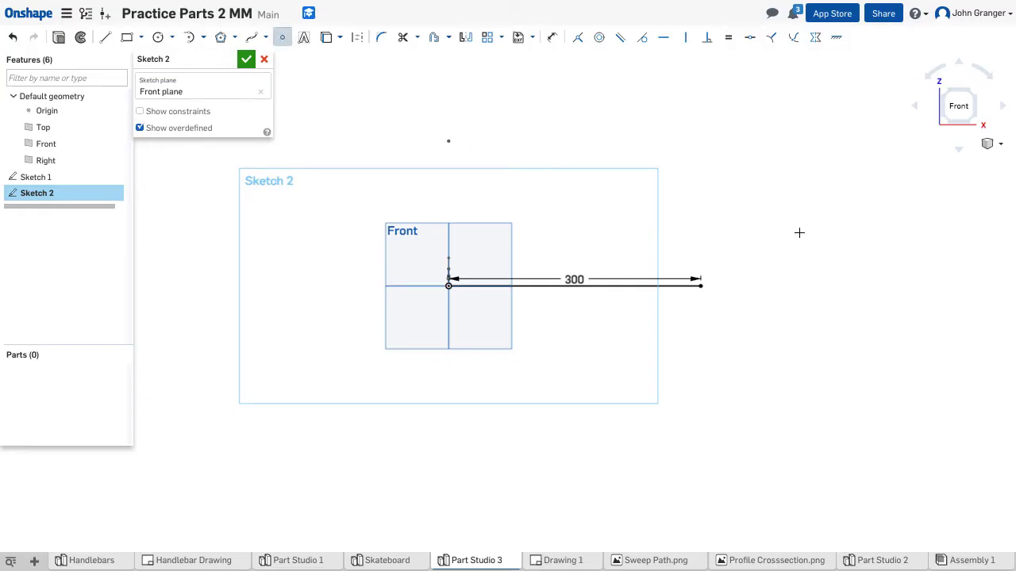
pyautogui.click(797, 281)
pyautogui.click(551, 39)
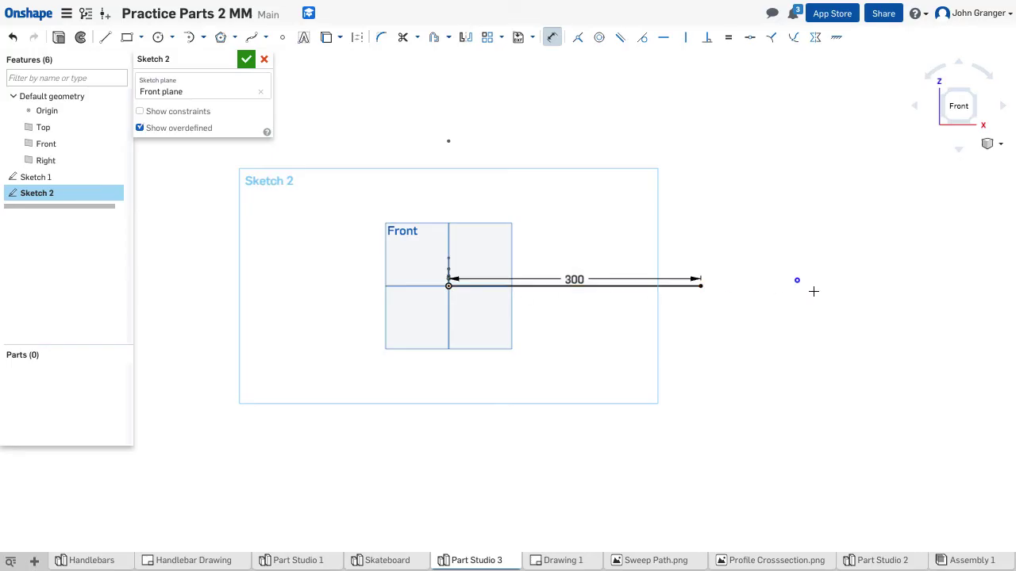
pyautogui.click(797, 281)
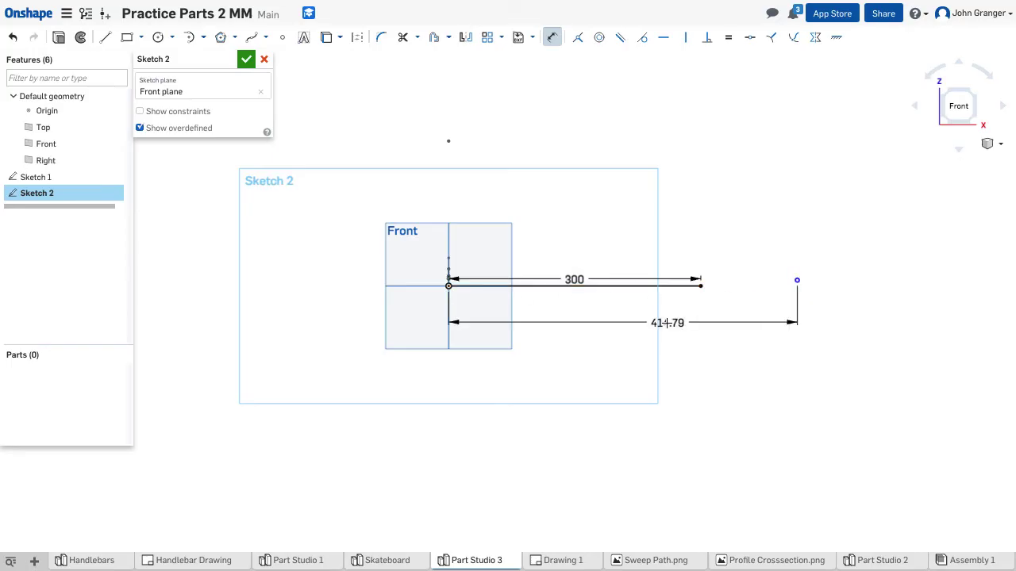
pyautogui.click(646, 322)
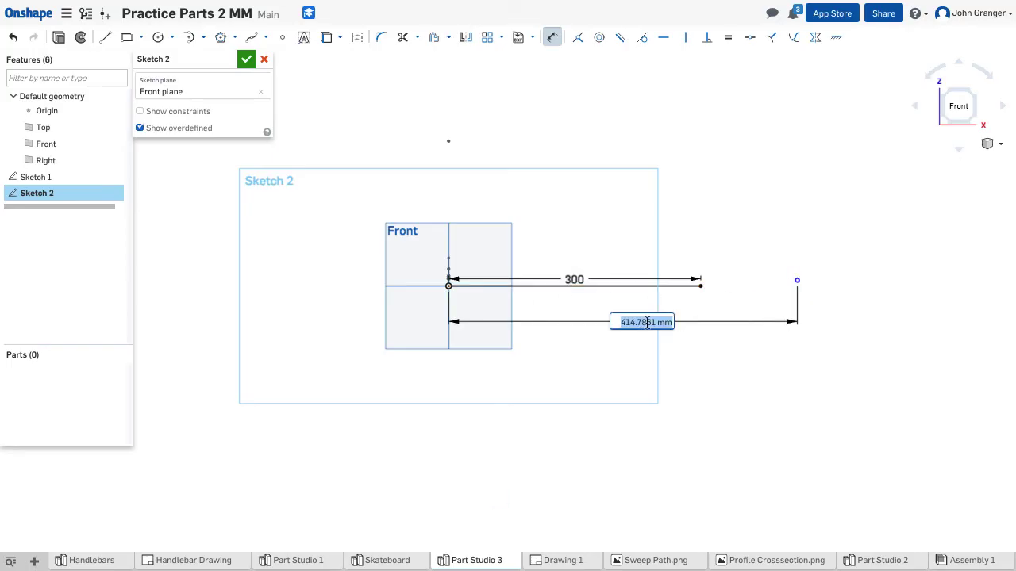
pyautogui.write('40')
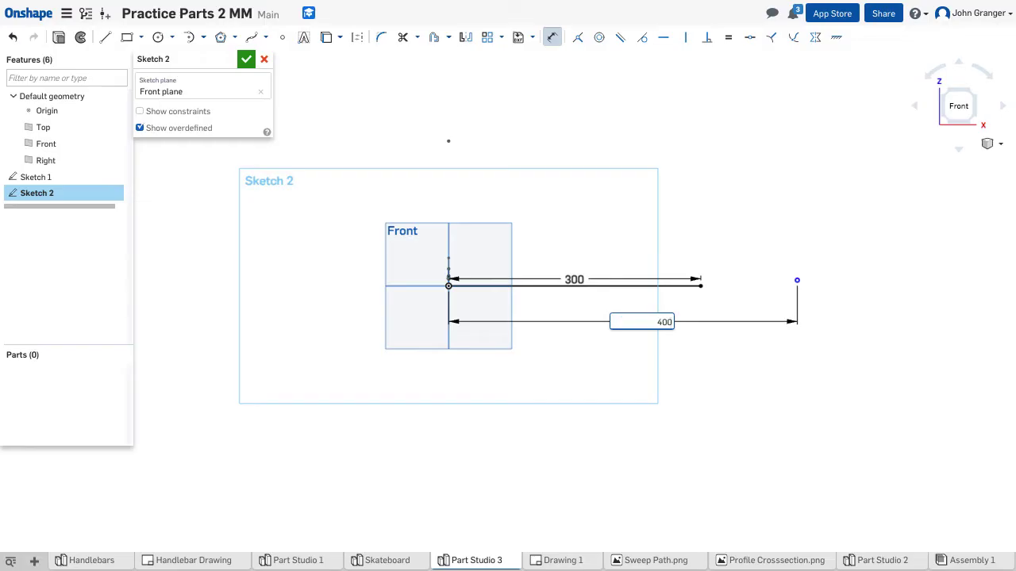
pyautogui.write('0')
pyautogui.press('Return')
# Step: Dimension the point 20 above the line
pyautogui.scroll(2, 737, 300)
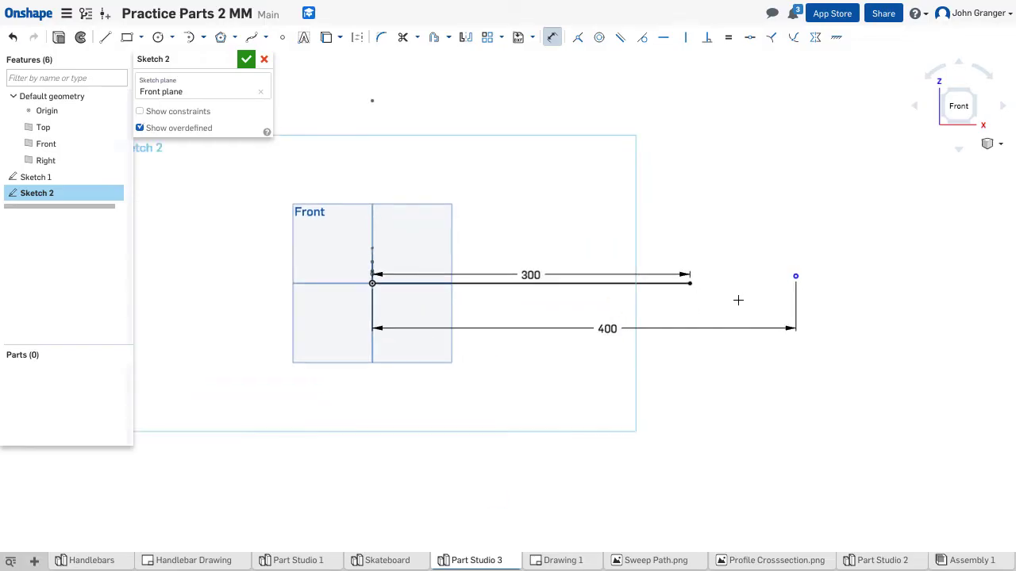
pyautogui.scroll(1, 738, 300)
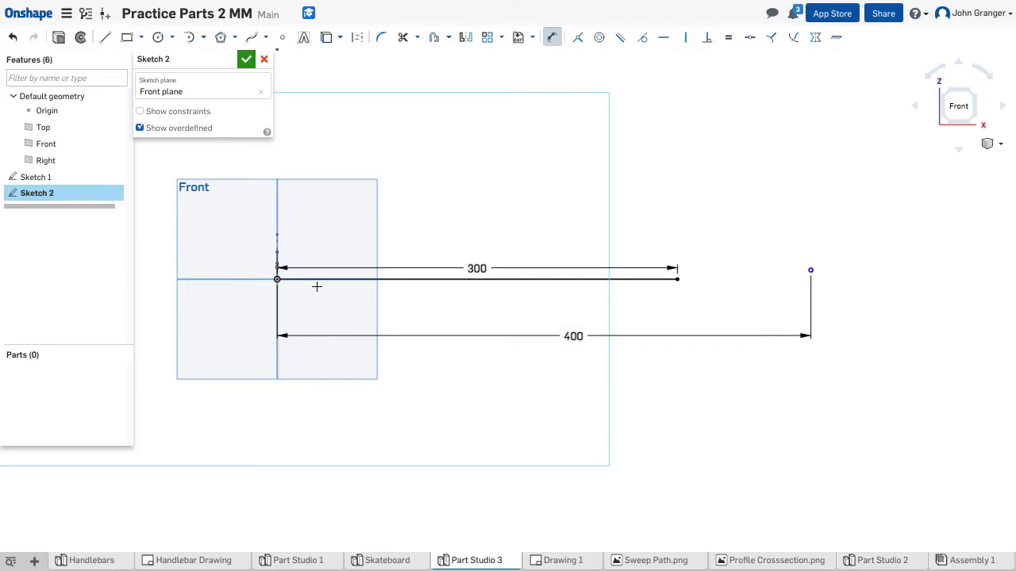
pyautogui.click(276, 278)
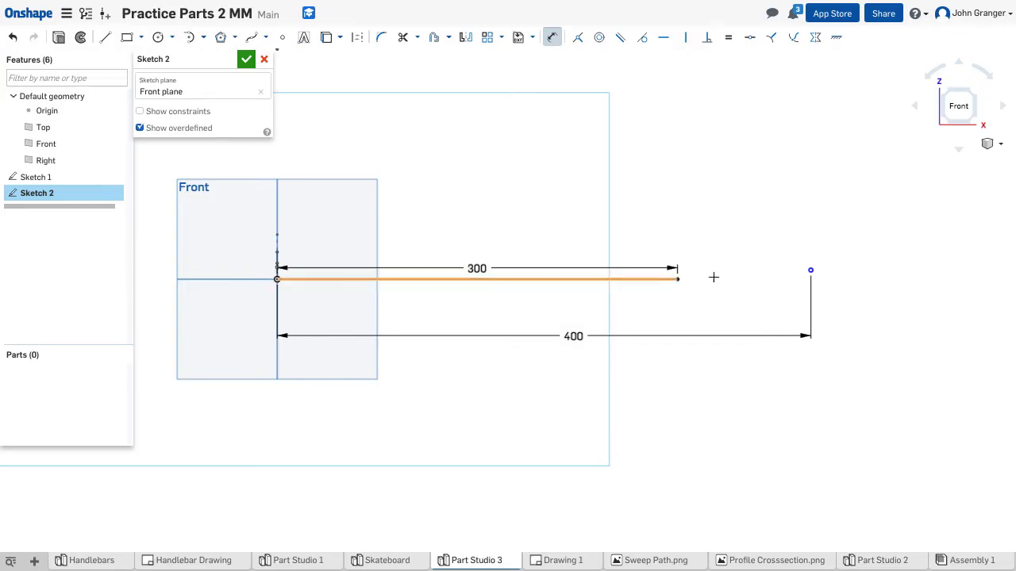
pyautogui.click(810, 269)
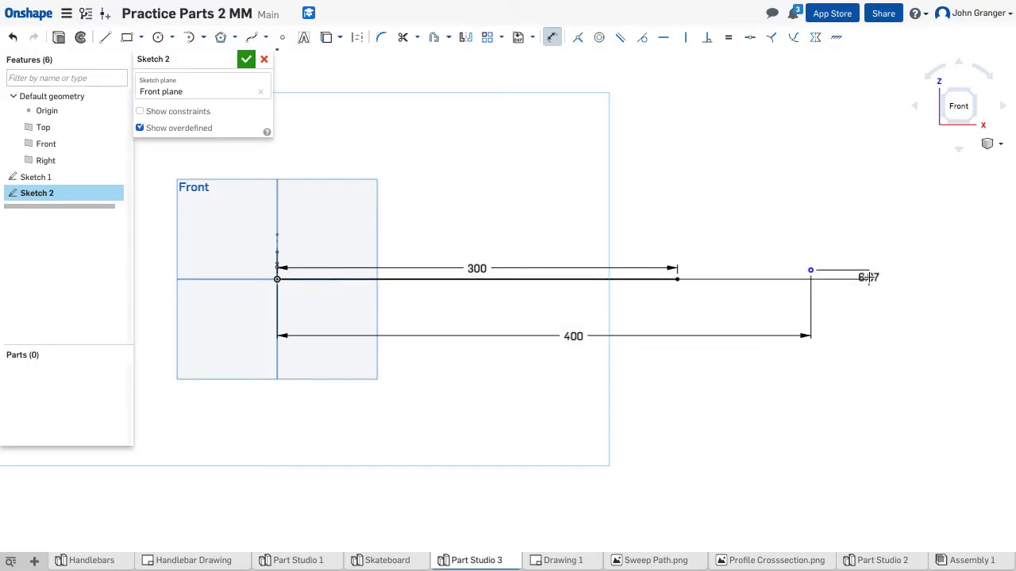
pyautogui.click(870, 275)
pyautogui.write('2')
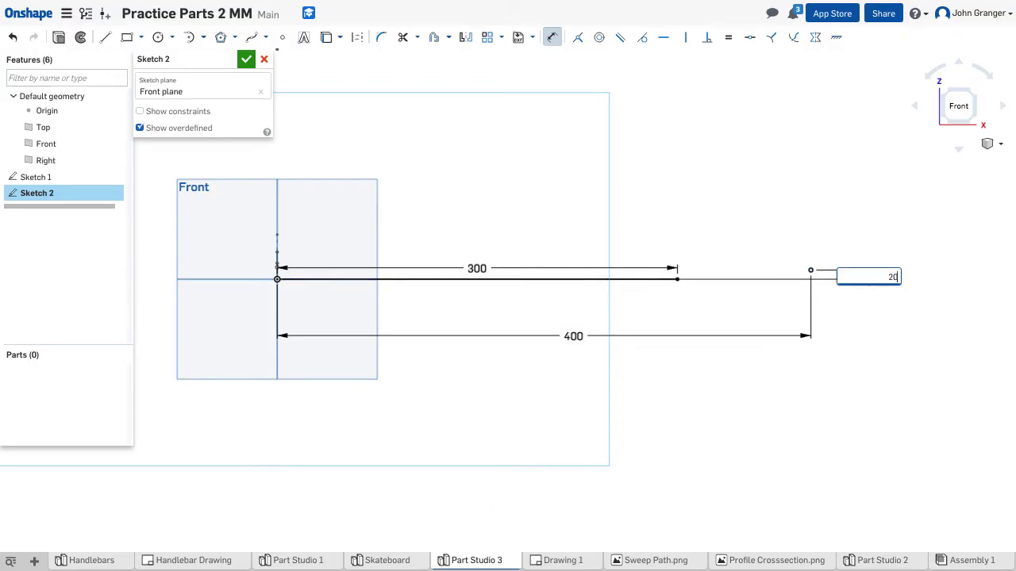
pyautogui.write('0')
pyautogui.press('Return')
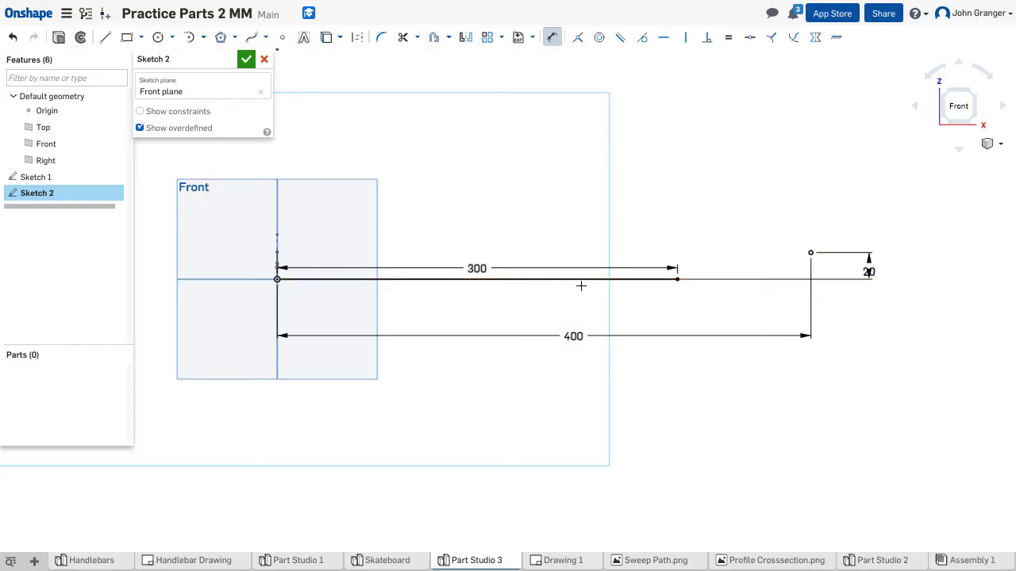
# Step: Exit dimensioning and move the 300 dimension below the line
pyautogui.rightClick(688, 220)
pyautogui.click(719, 231)
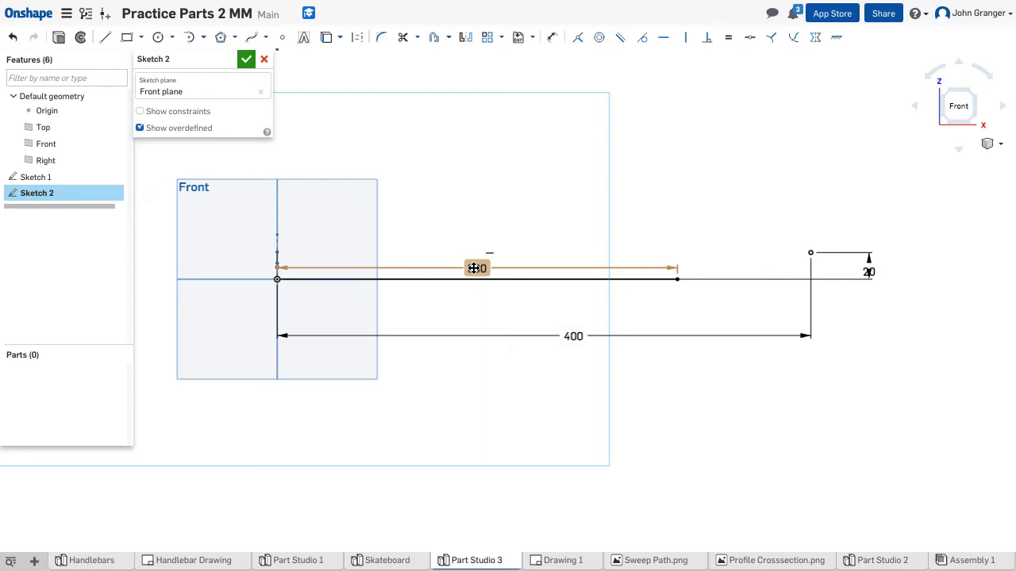
pyautogui.moveTo(474, 268); pyautogui.dragTo(473, 306)
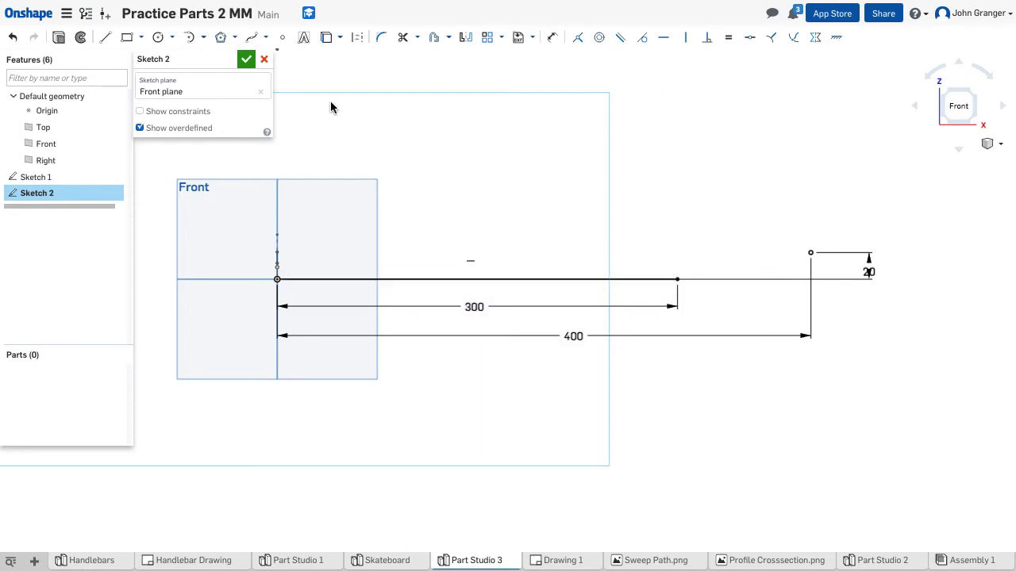
# Step: Draw a tangent arc from the line's right end up to the raised point
pyautogui.click(203, 37)
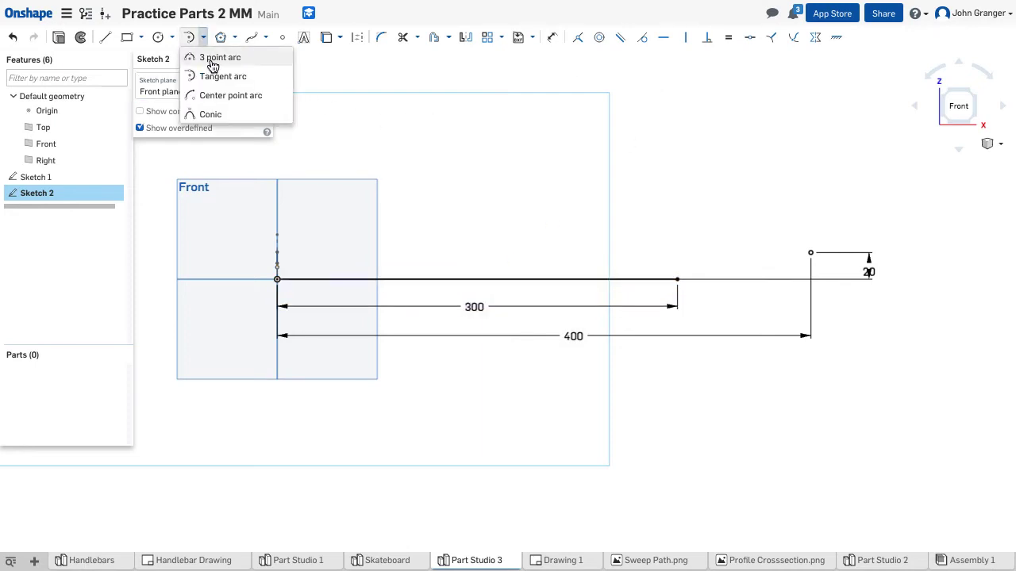
pyautogui.click(212, 76)
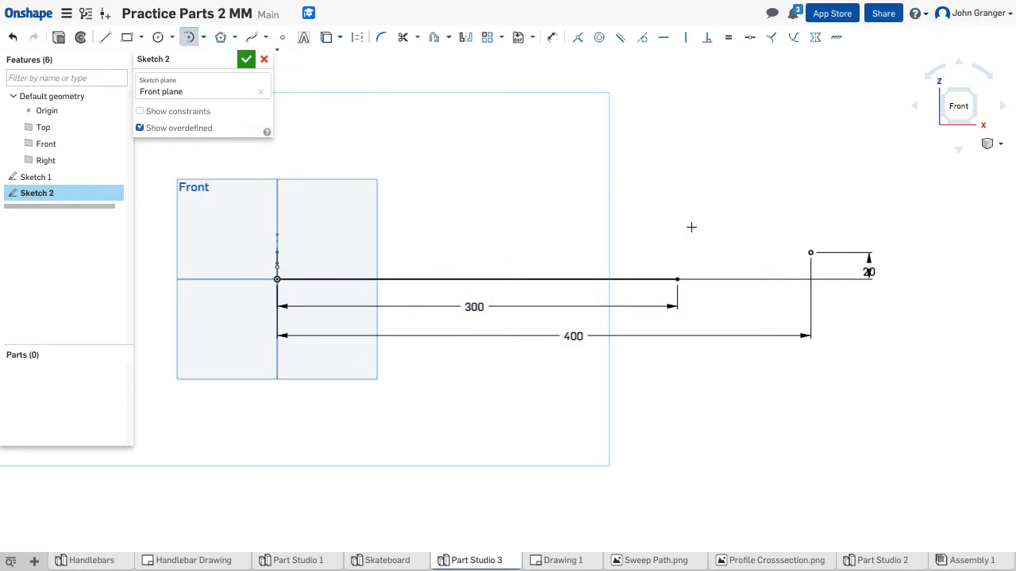
pyautogui.click(677, 278)
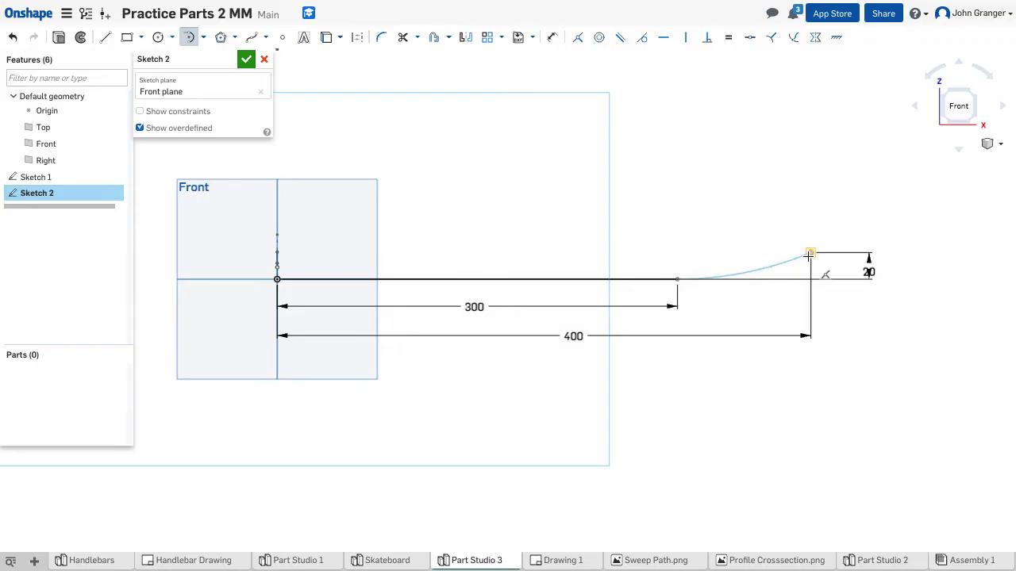
pyautogui.click(810, 254)
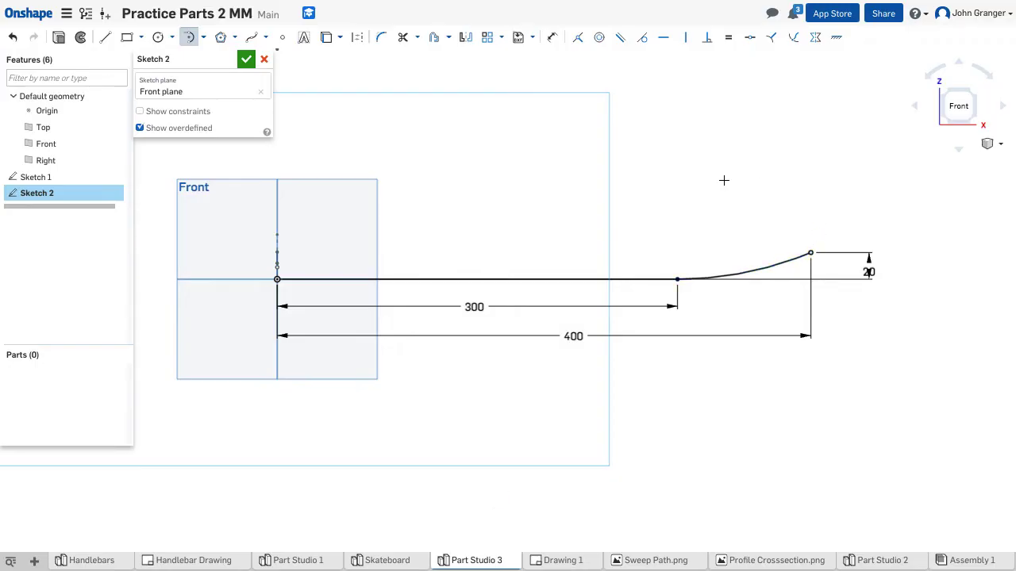
pyautogui.scroll(-2, 514, 234)
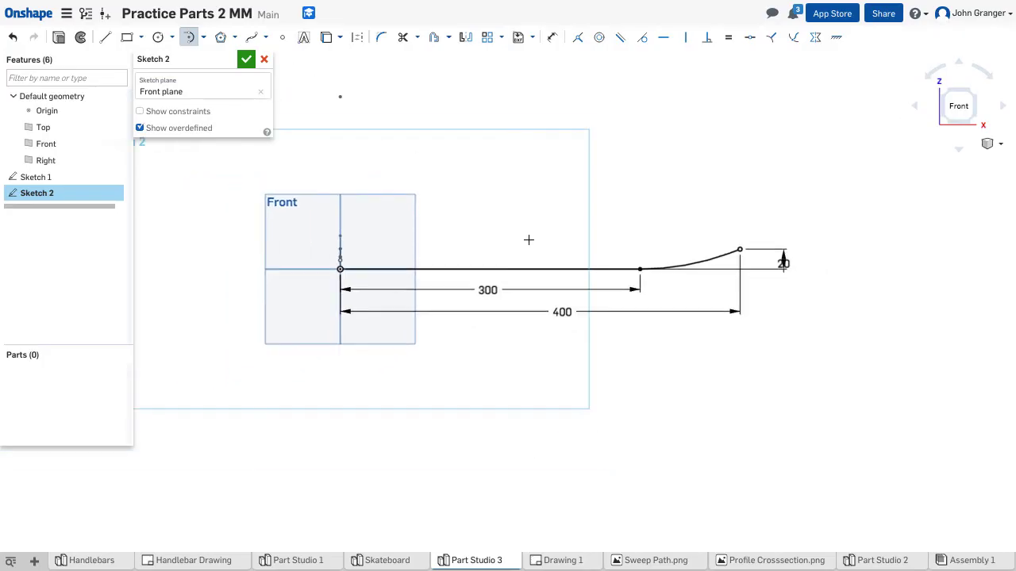
pyautogui.moveTo(453, 169)
pyautogui.mouseDown(button='middle')
pyautogui.moveTo(625, 202)
pyautogui.moveTo(679, 200)
pyautogui.mouseUp(button='middle')
pyautogui.scroll(-1, 675, 200)
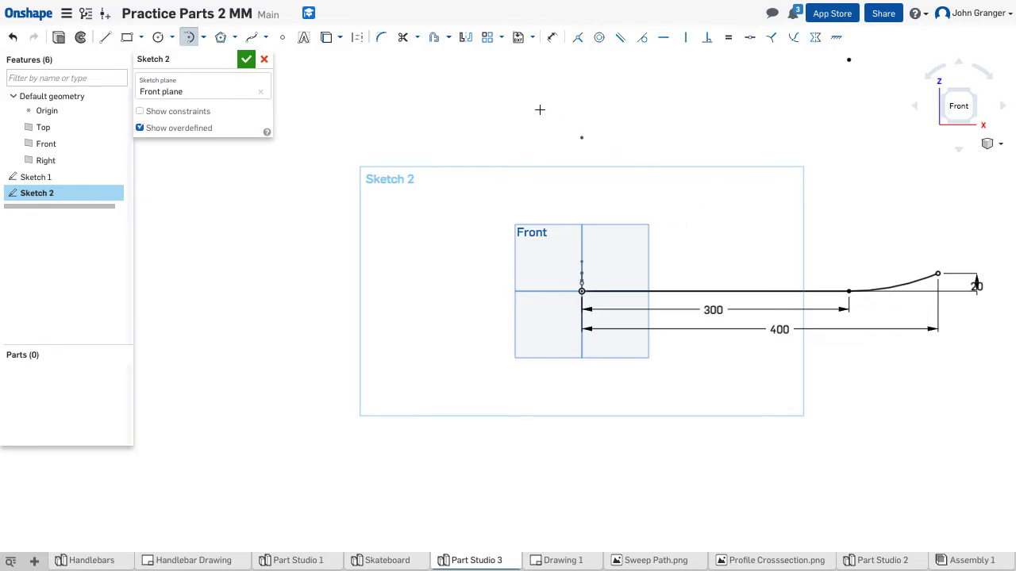
# Step: Draw a vertical construction line up from the origin
pyautogui.click(104, 37)
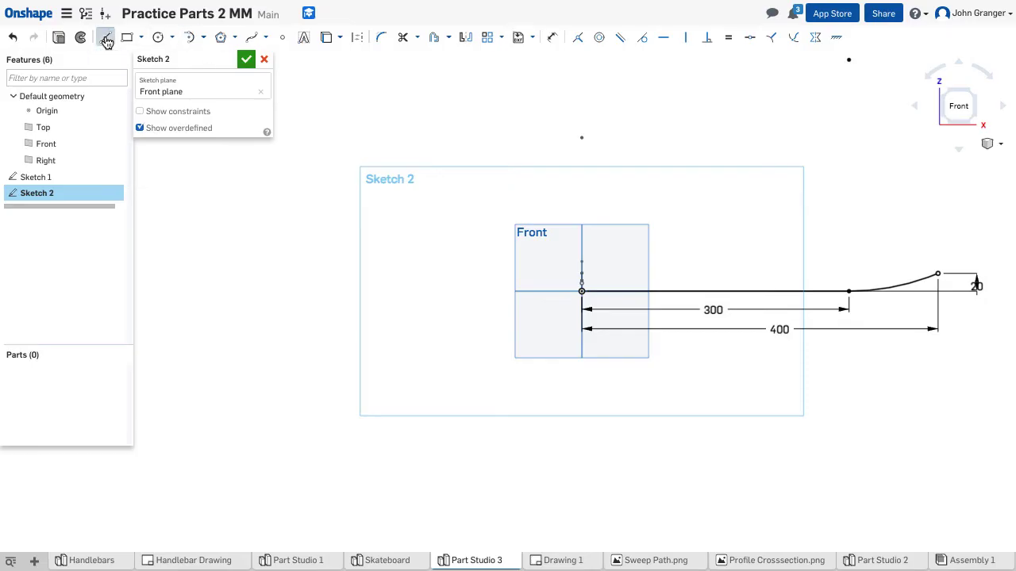
pyautogui.click(357, 37)
pyautogui.click(582, 204)
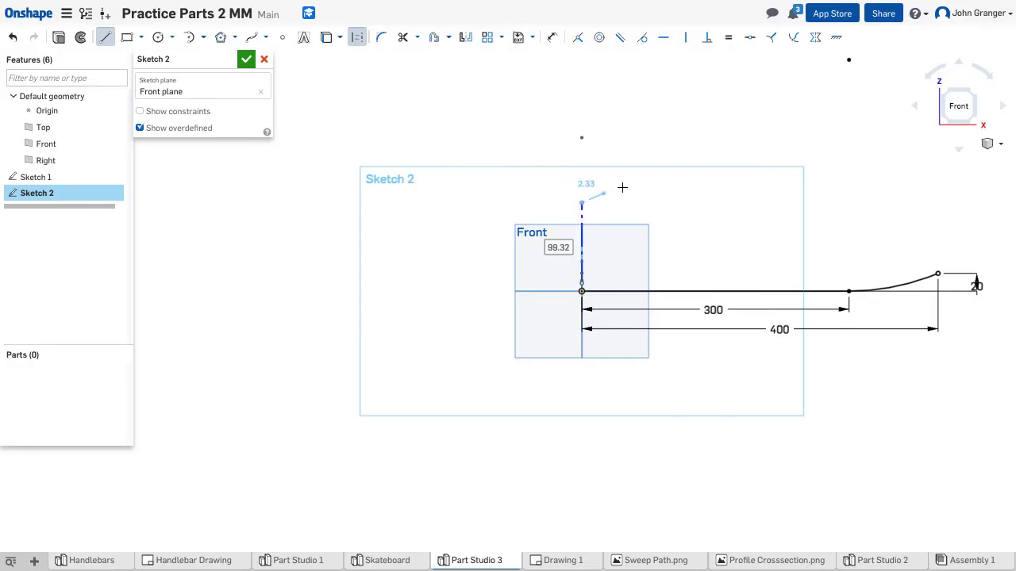
pyautogui.rightClick(640, 179)
pyautogui.click(700, 188)
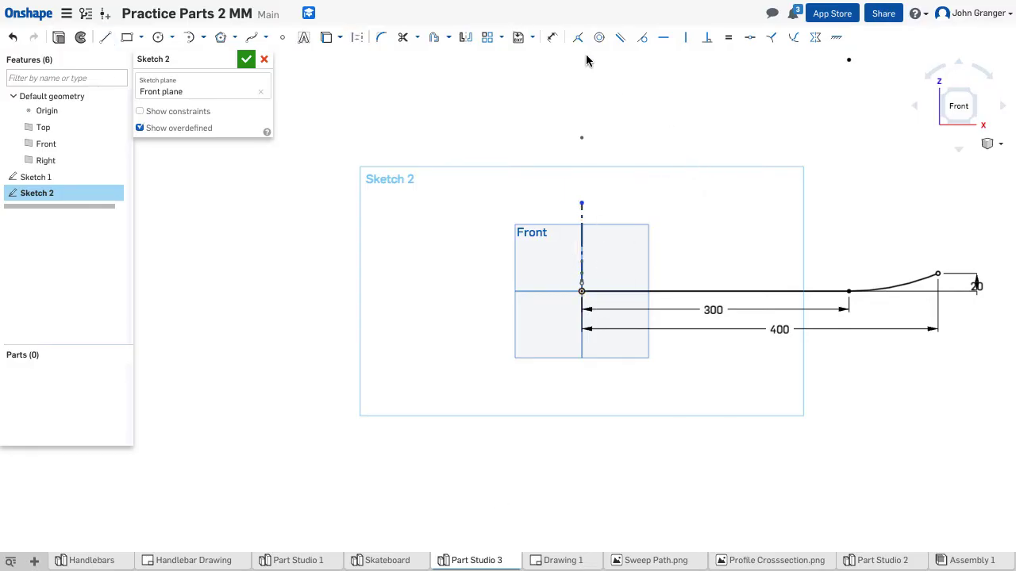
# Step: Mirror the line and curve across the vertical construction line
pyautogui.click(465, 38)
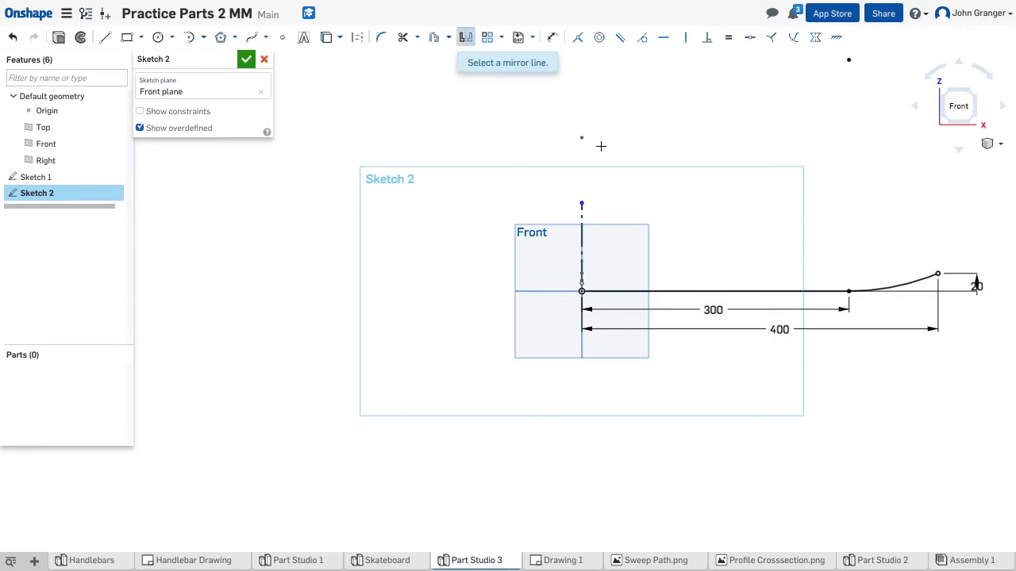
pyautogui.click(582, 254)
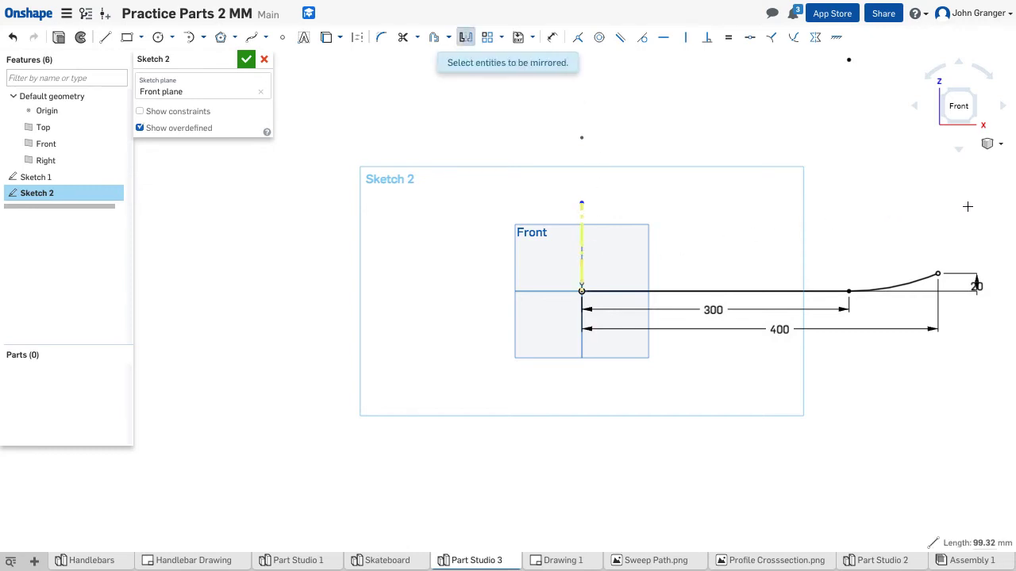
pyautogui.moveTo(967, 207)
pyautogui.mouseDown()
pyautogui.moveTo(851, 348)
pyautogui.moveTo(627, 376)
pyautogui.mouseUp()
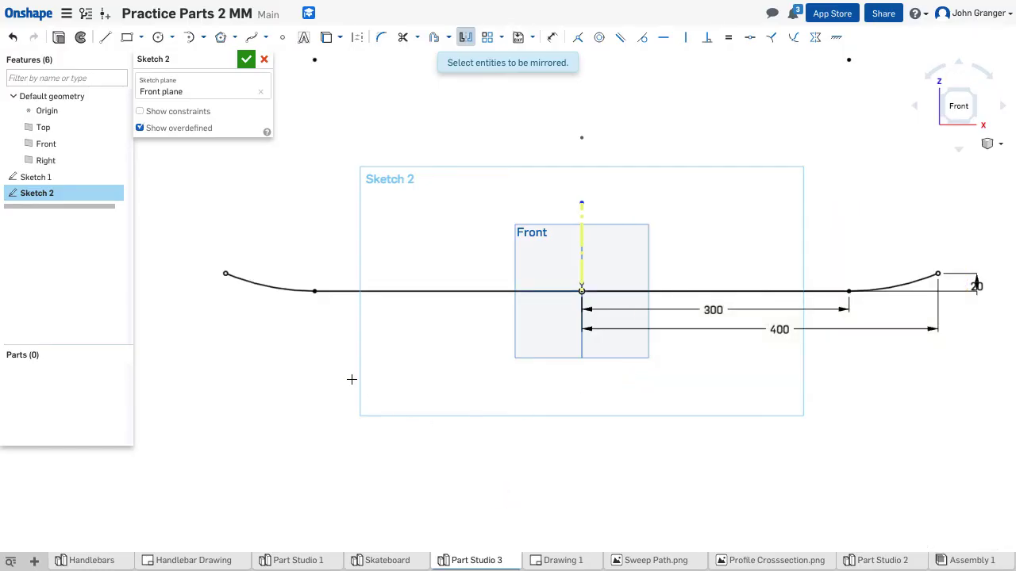
# Step: Finish Sketch 2 and switch to an isometric view
pyautogui.click(246, 62)
pyautogui.rightClick(240, 126)
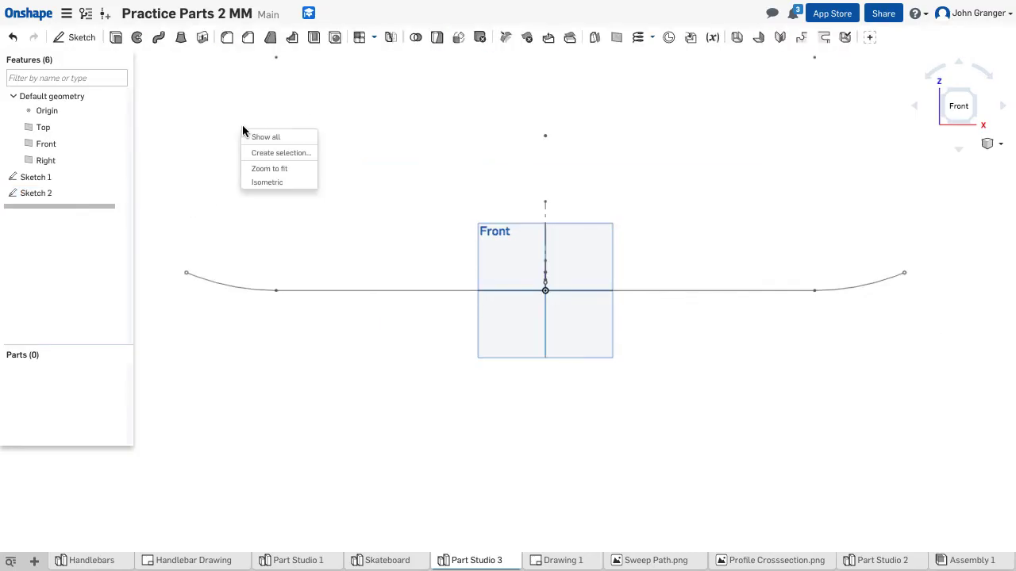
pyautogui.click(267, 182)
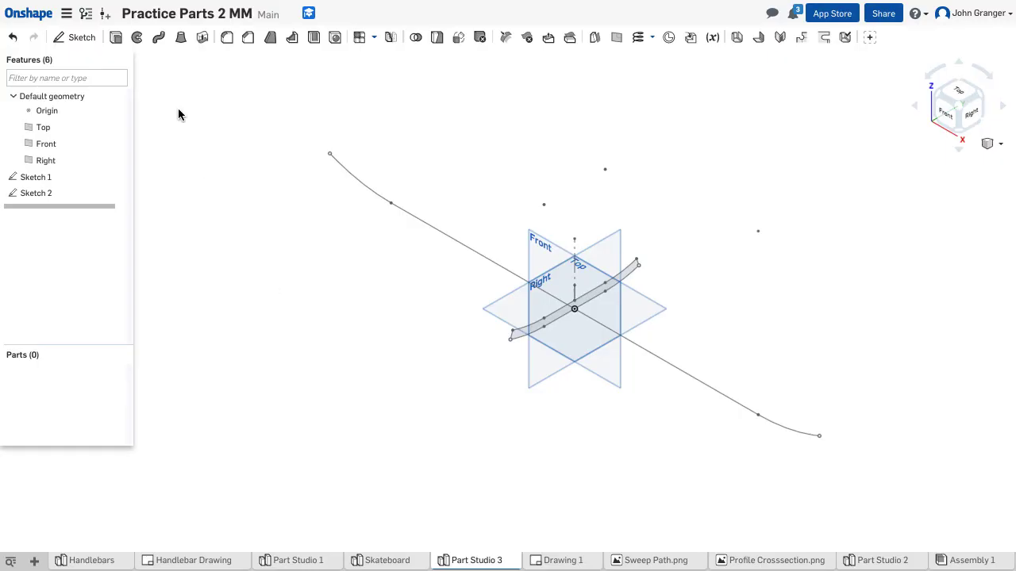
# Step: Sweep the Sketch 1 region along the four Sketch 2 edges to create Part 1
pyautogui.click(160, 39)
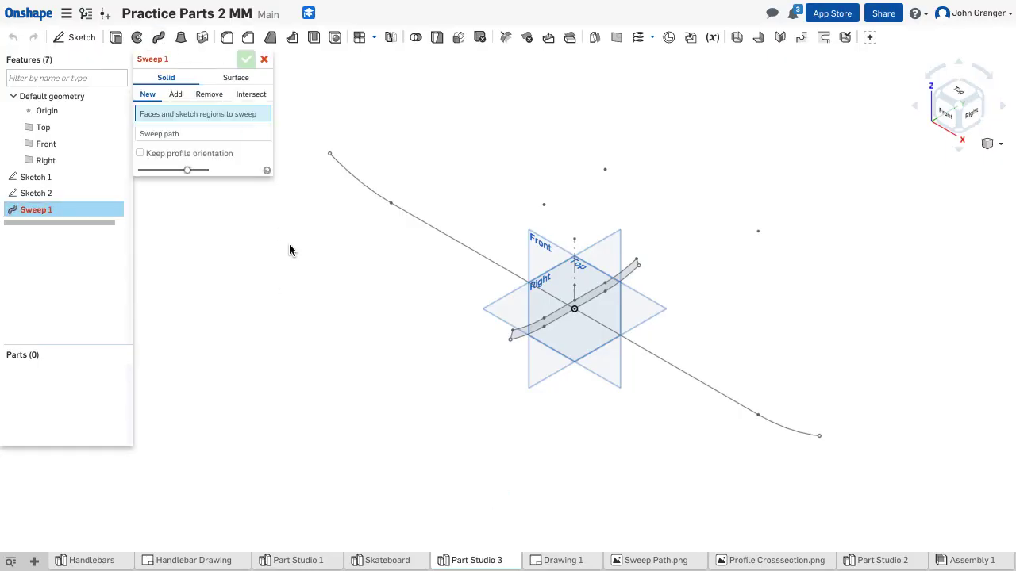
pyautogui.click(537, 331)
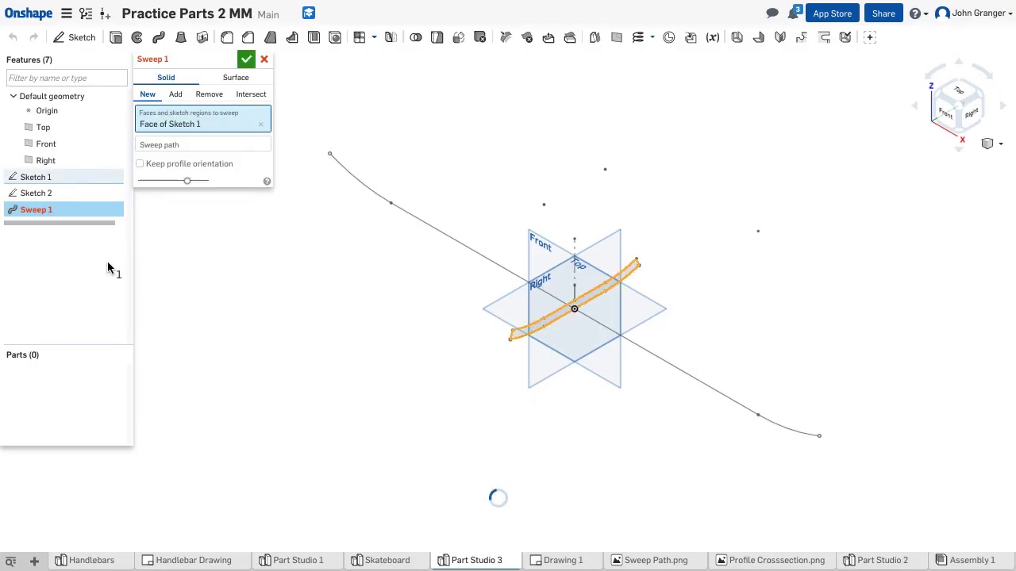
pyautogui.click(182, 148)
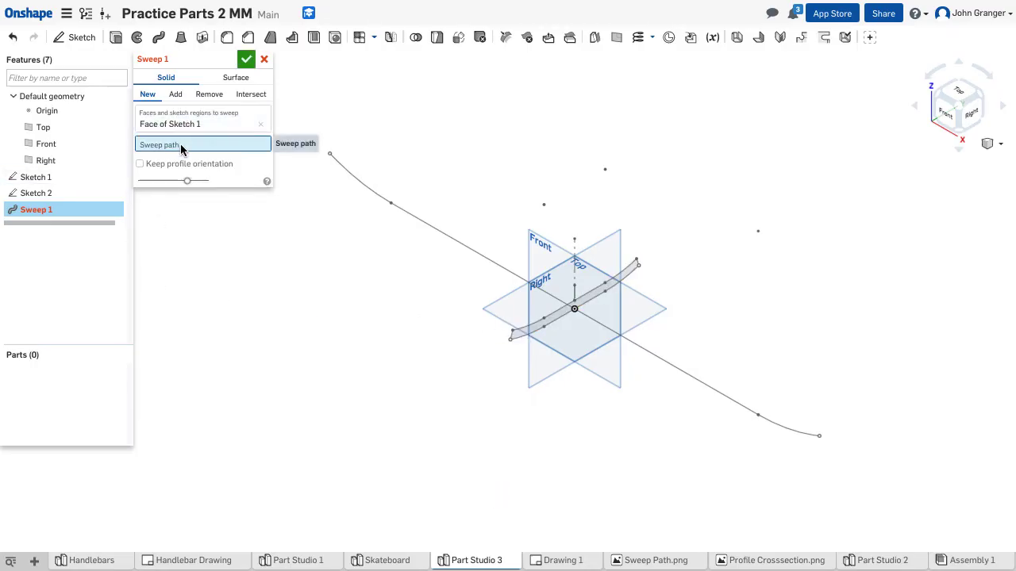
pyautogui.click(366, 186)
pyautogui.click(449, 235)
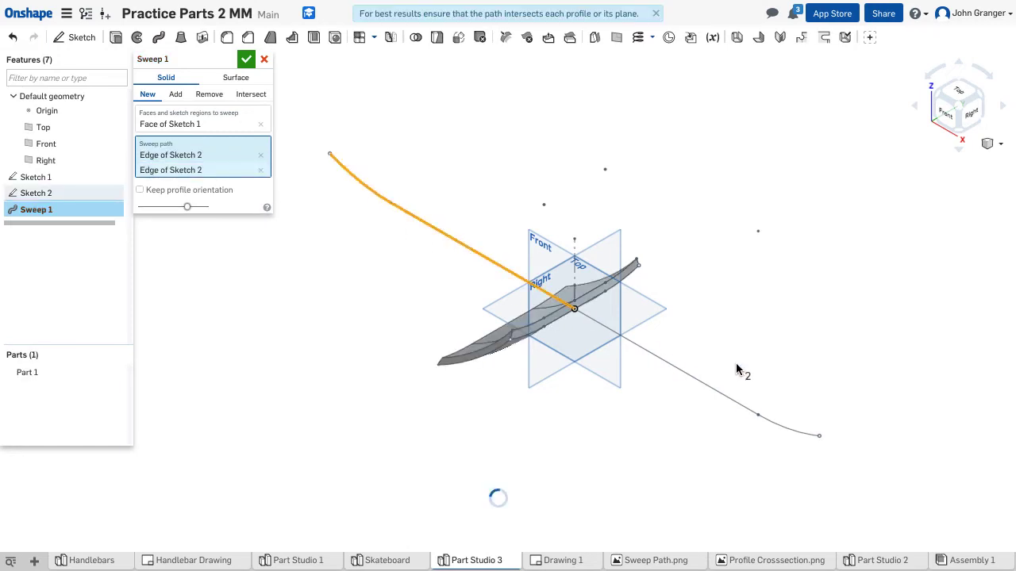
pyautogui.click(655, 354)
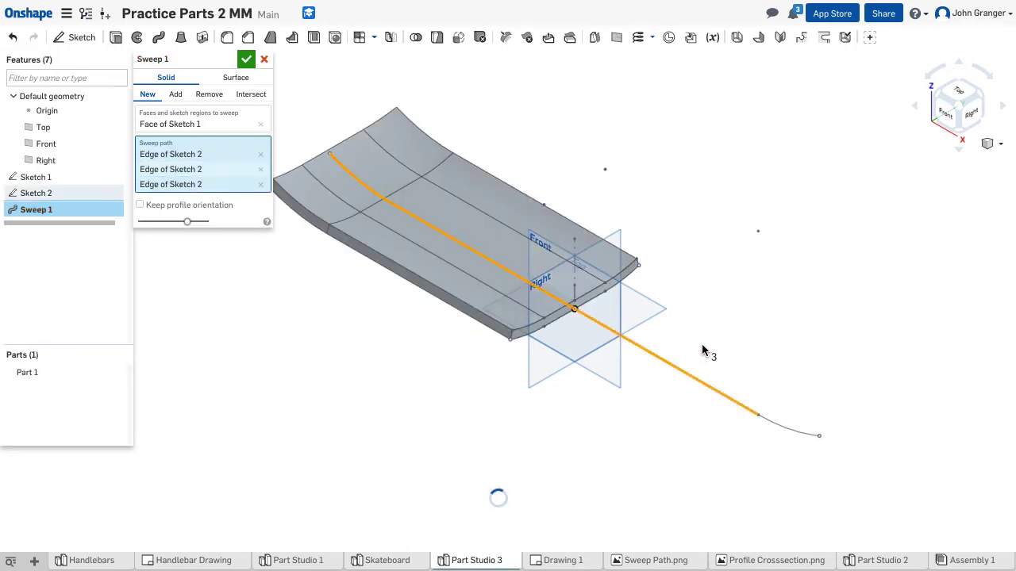
pyautogui.click(795, 431)
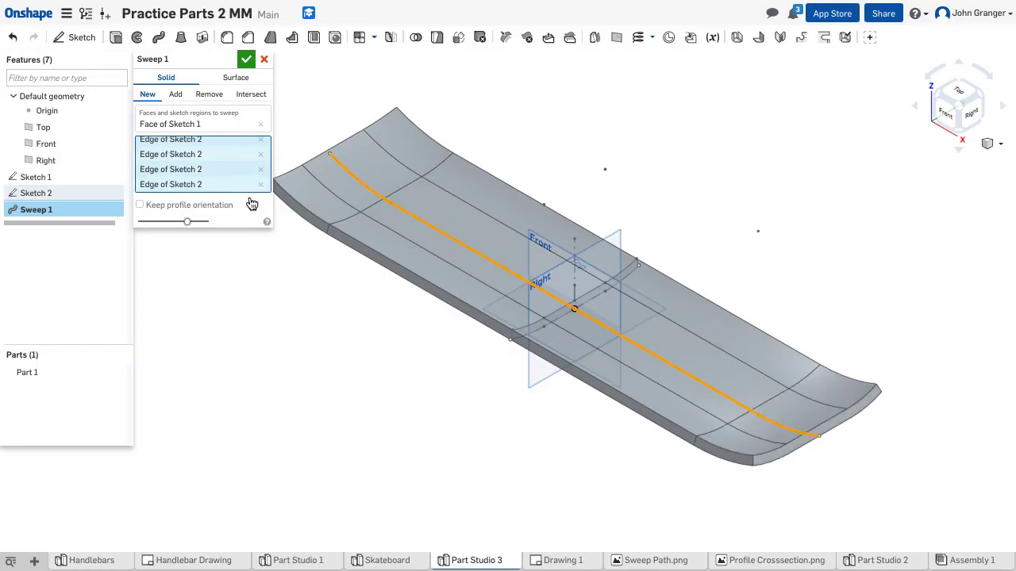
pyautogui.click(247, 60)
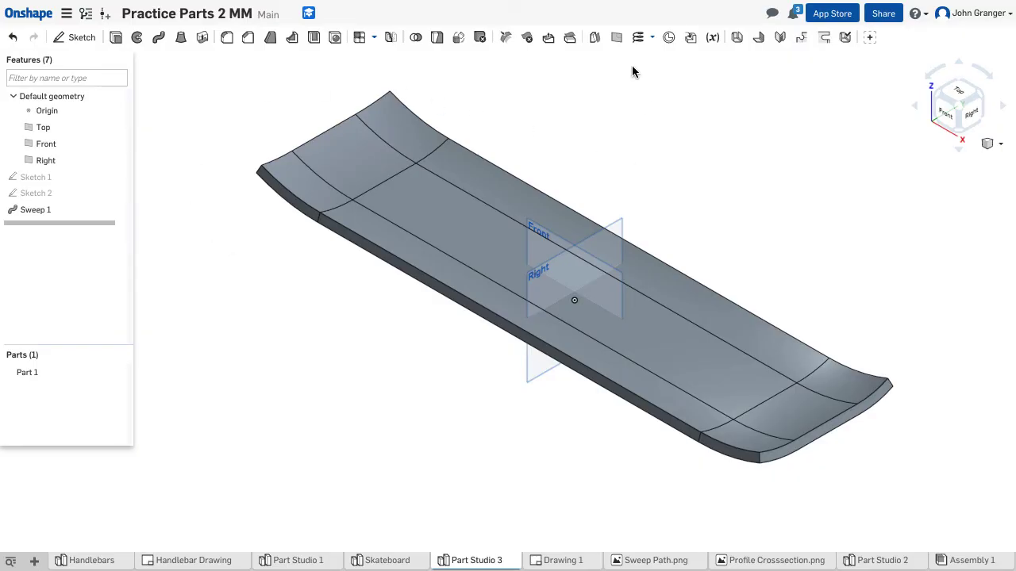
# Step: Start a new Plane feature
pyautogui.click(617, 38)
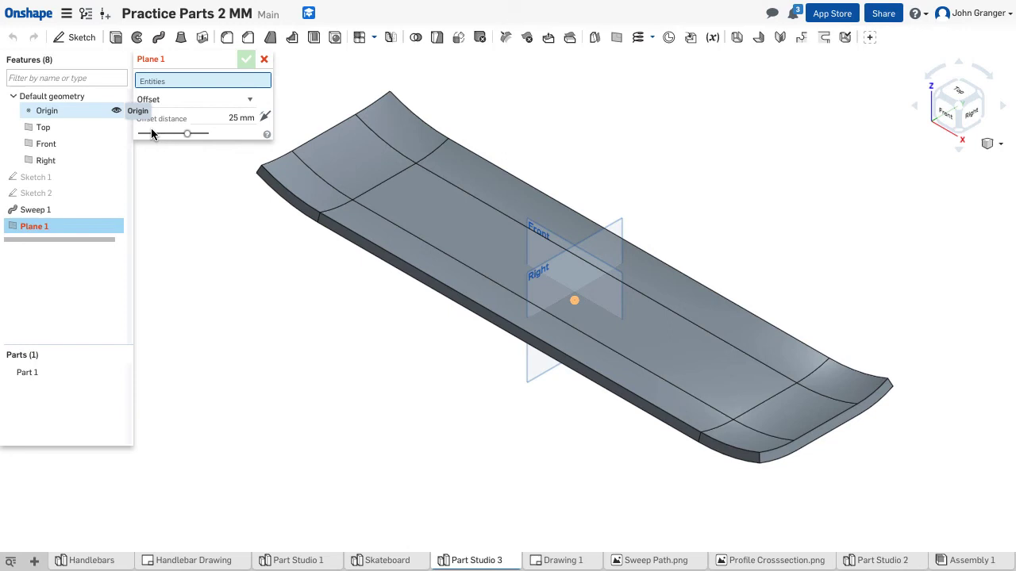
# Step: Create Plane 1 offset 50 mm from the Top plane
pyautogui.click(44, 127)
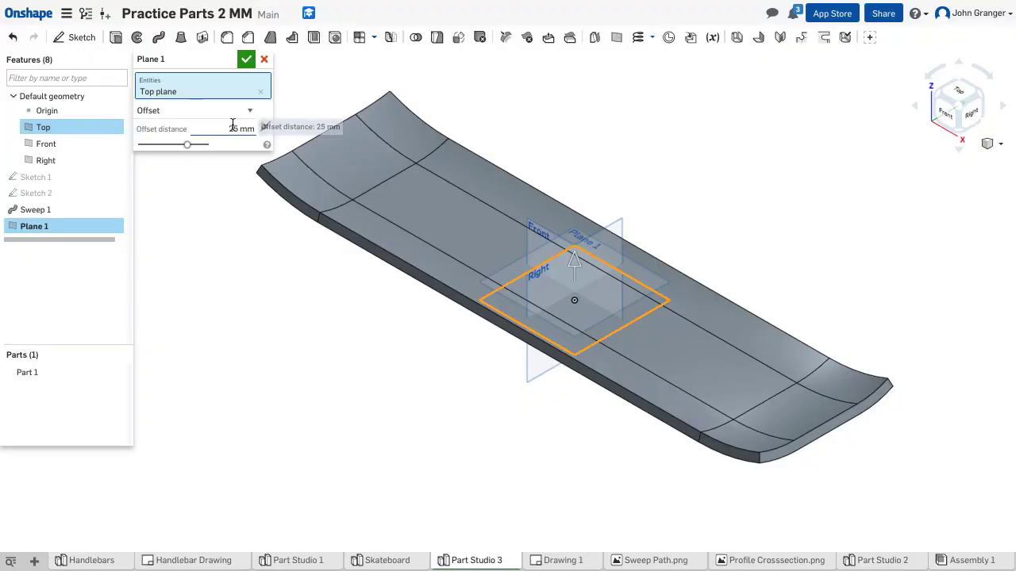
pyautogui.click(233, 127)
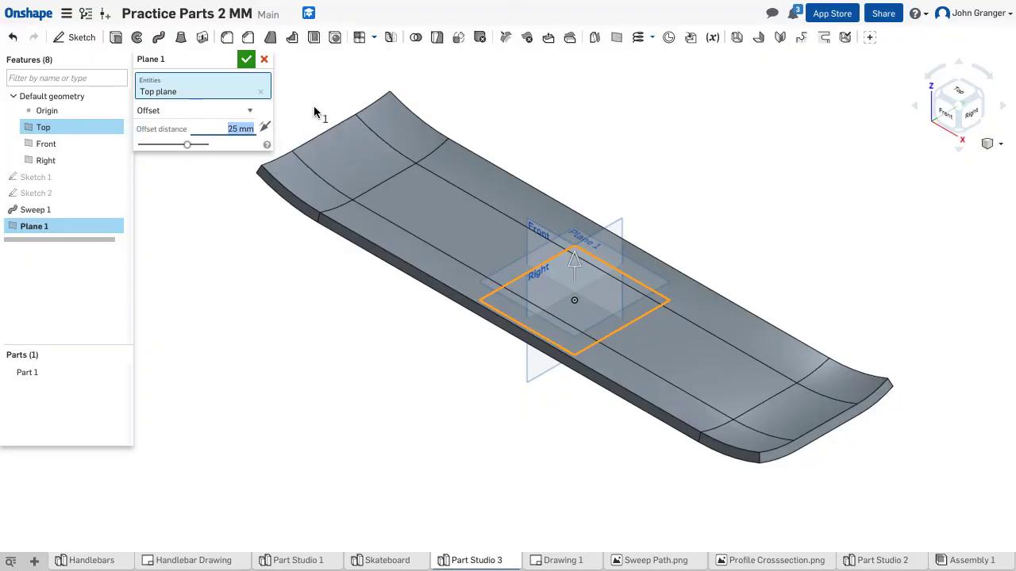
pyautogui.write('50')
pyautogui.press('Return')
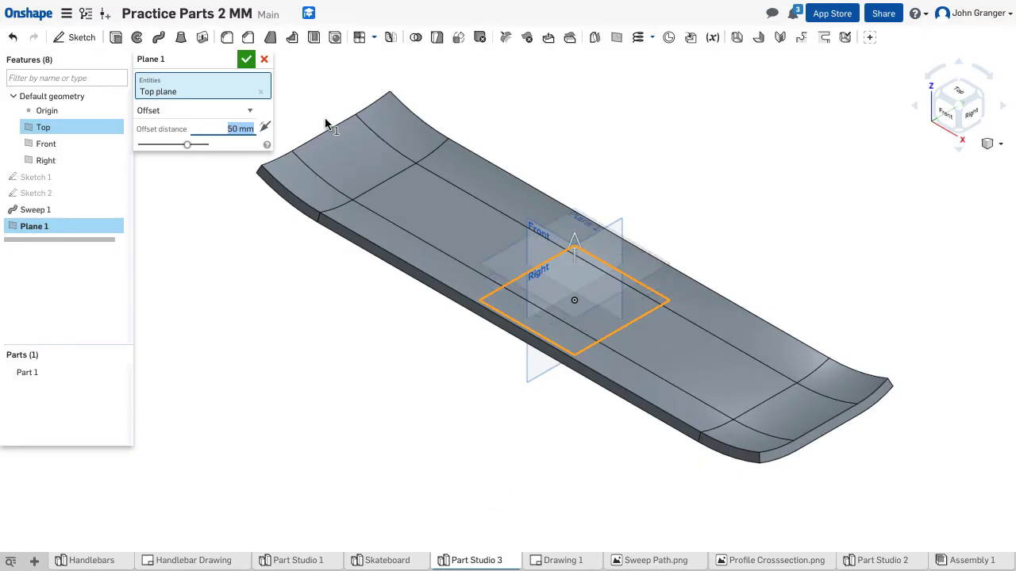
pyautogui.click(248, 61)
# Step: Enlarge Plane 1 to cover the whole deck, then view from the front
pyautogui.moveTo(246, 315); pyautogui.dragTo(265, 346, button='right')
pyautogui.click(48, 227)
pyautogui.moveTo(673, 268); pyautogui.dragTo(918, 394)
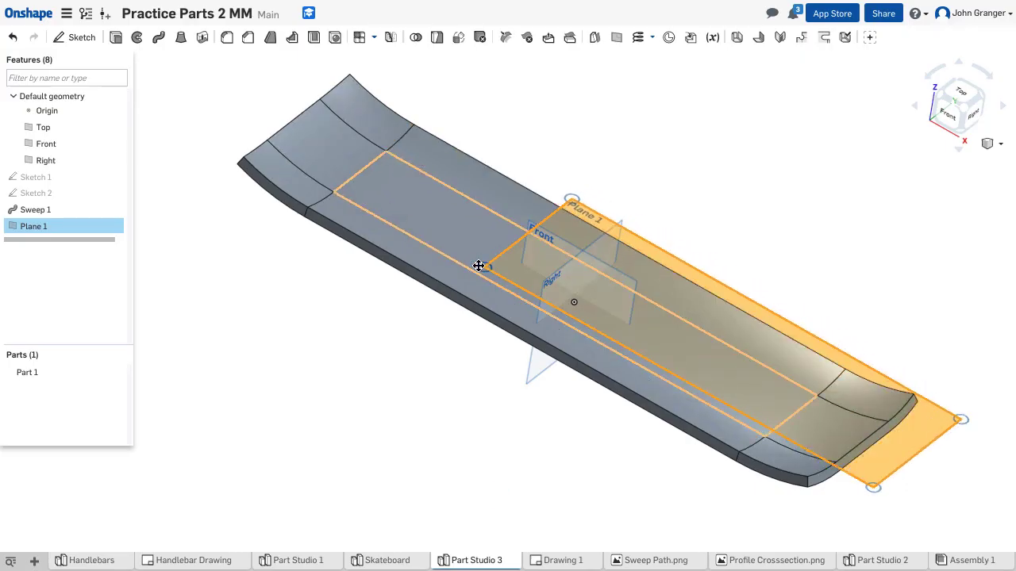
pyautogui.moveTo(478, 266); pyautogui.dragTo(176, 161)
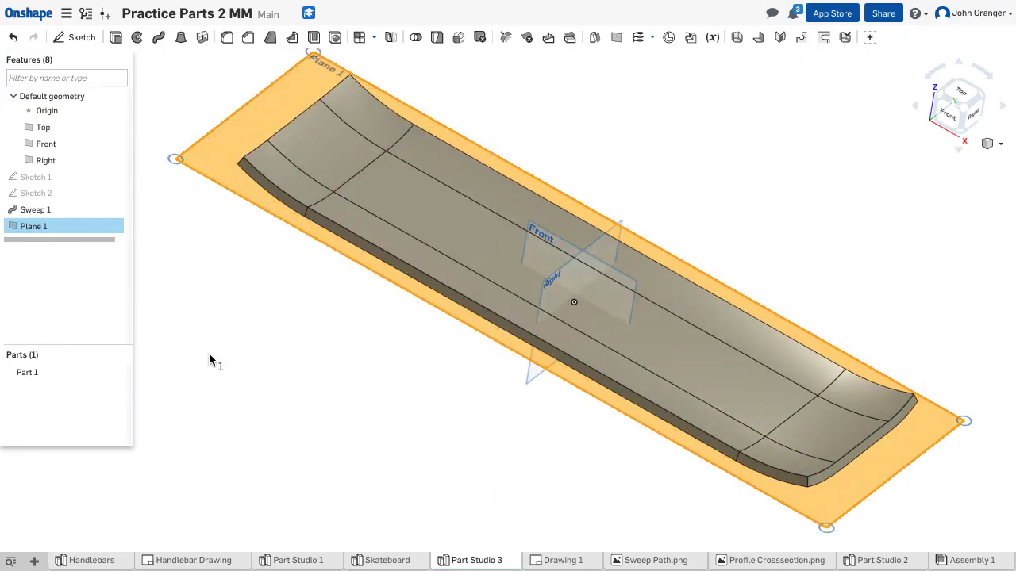
pyautogui.click(946, 111)
pyautogui.click(946, 111)
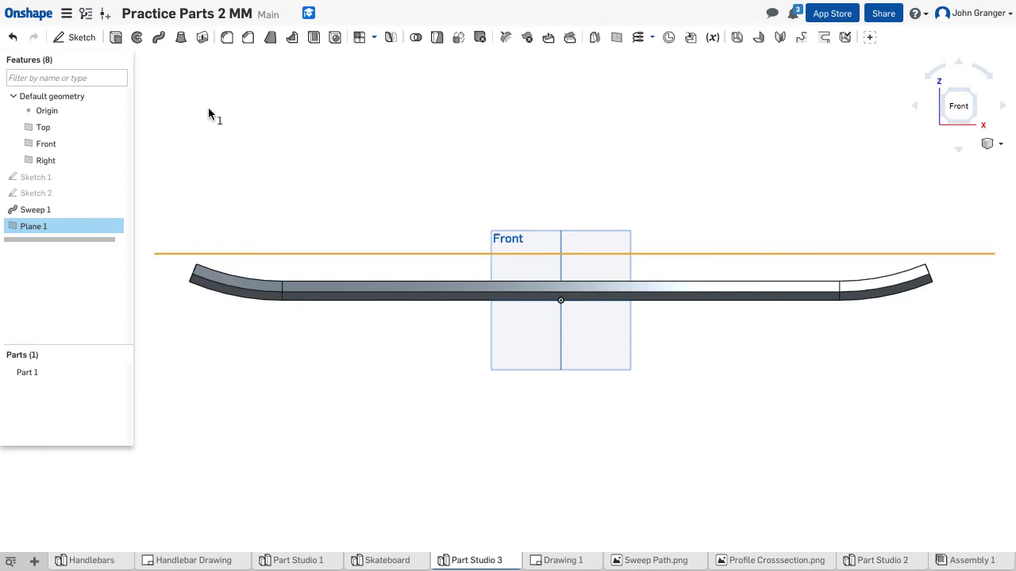
# Step: Start Sketch 3 on Plane 1 and view it straight down, centred on the deck
pyautogui.click(80, 37)
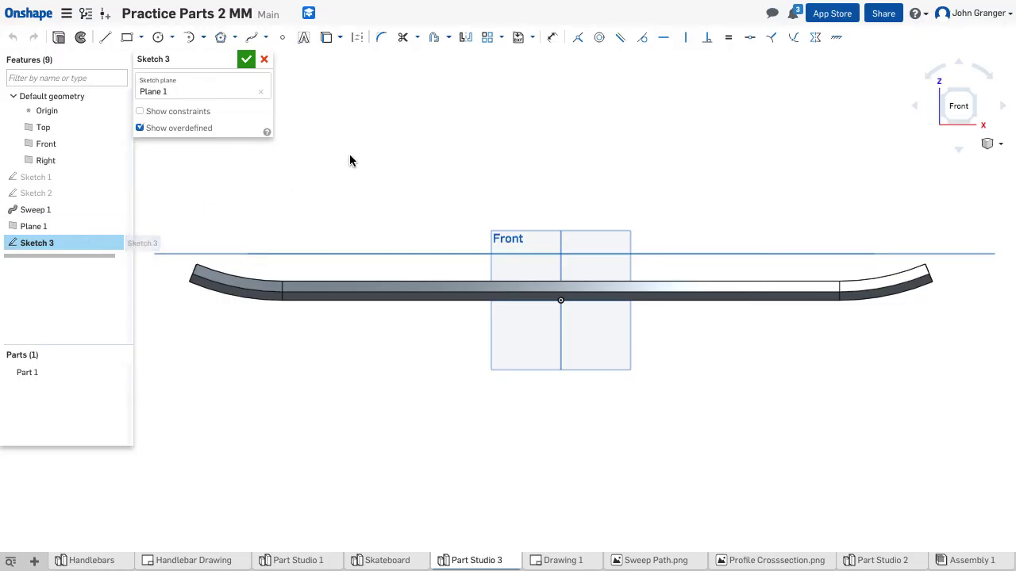
pyautogui.rightClick(410, 103)
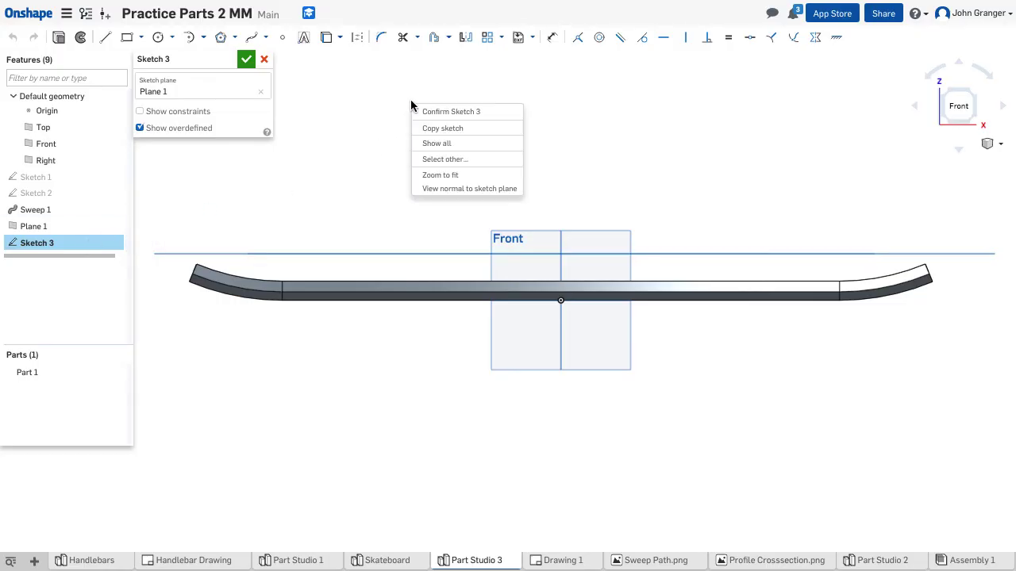
pyautogui.click(469, 188)
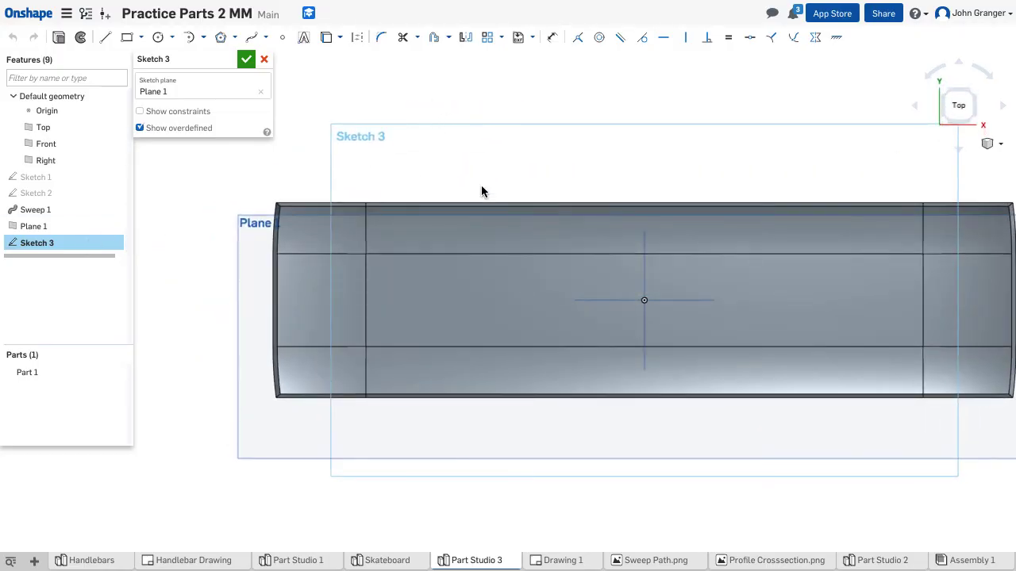
pyautogui.moveTo(648, 195); pyautogui.dragTo(553, 195, button='middle')
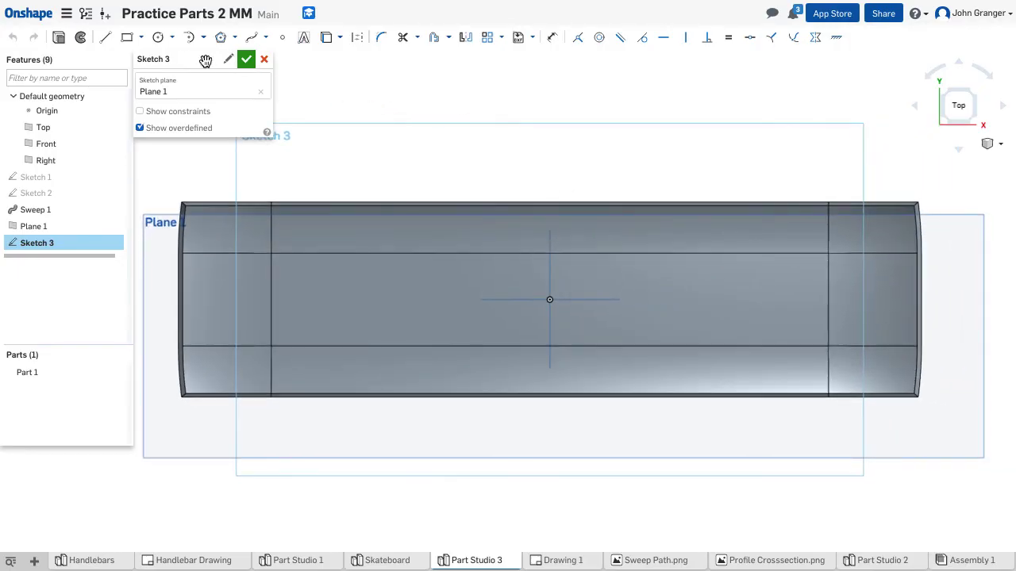
# Step: Draw a center-point rectangle at the origin, 580 long and 200 tall
pyautogui.click(143, 41)
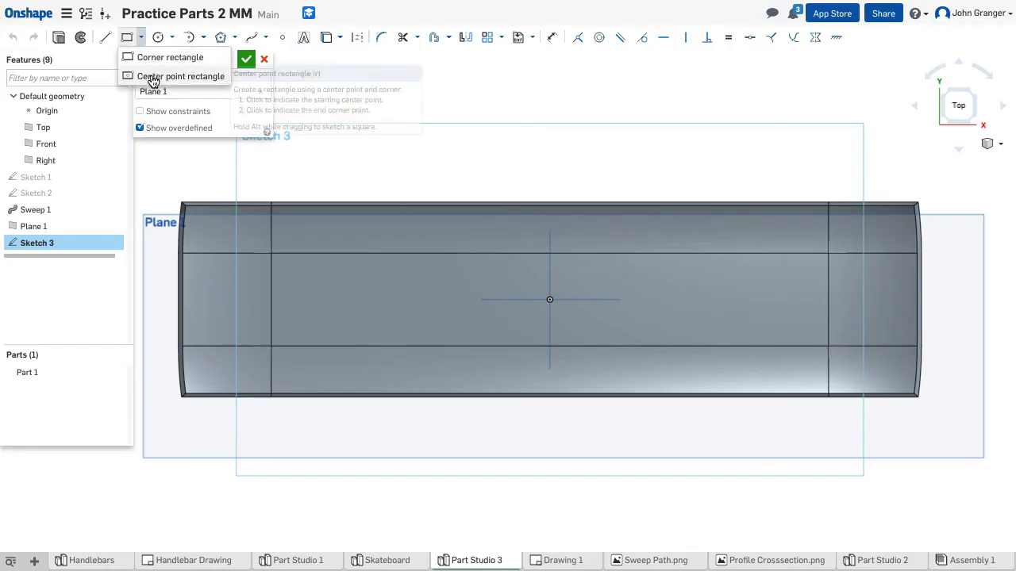
pyautogui.click(148, 73)
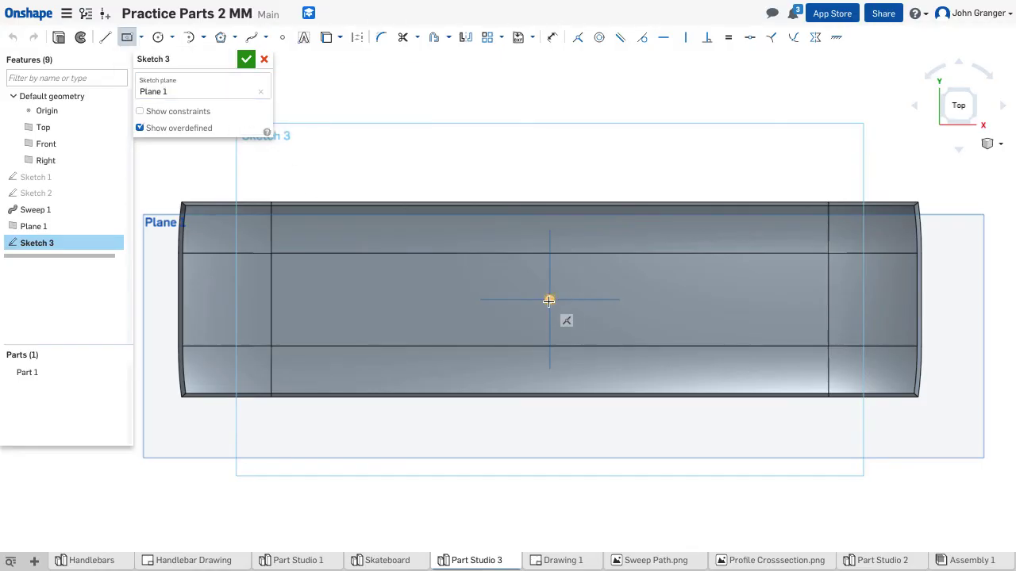
pyautogui.click(548, 300)
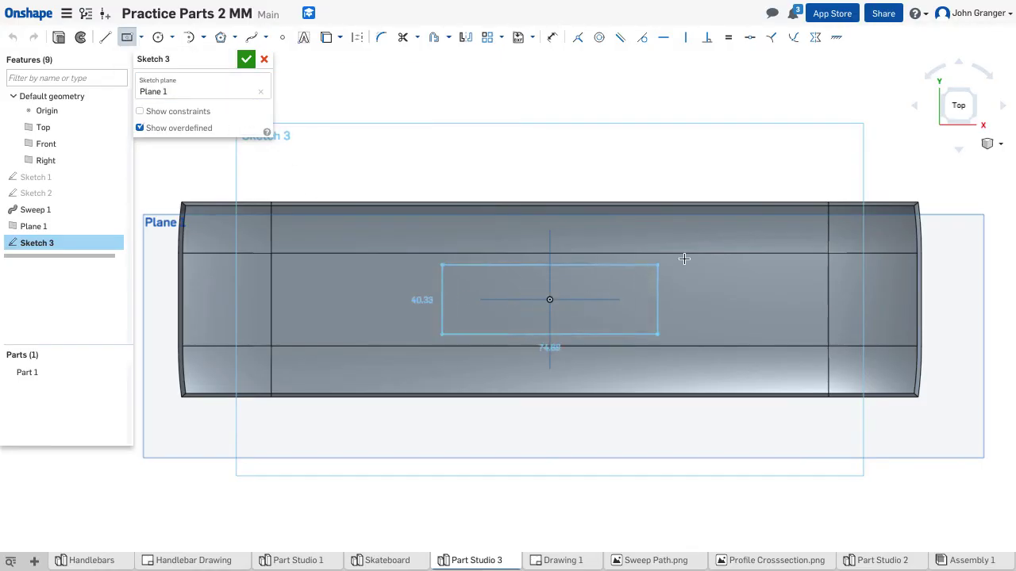
pyautogui.click(822, 222)
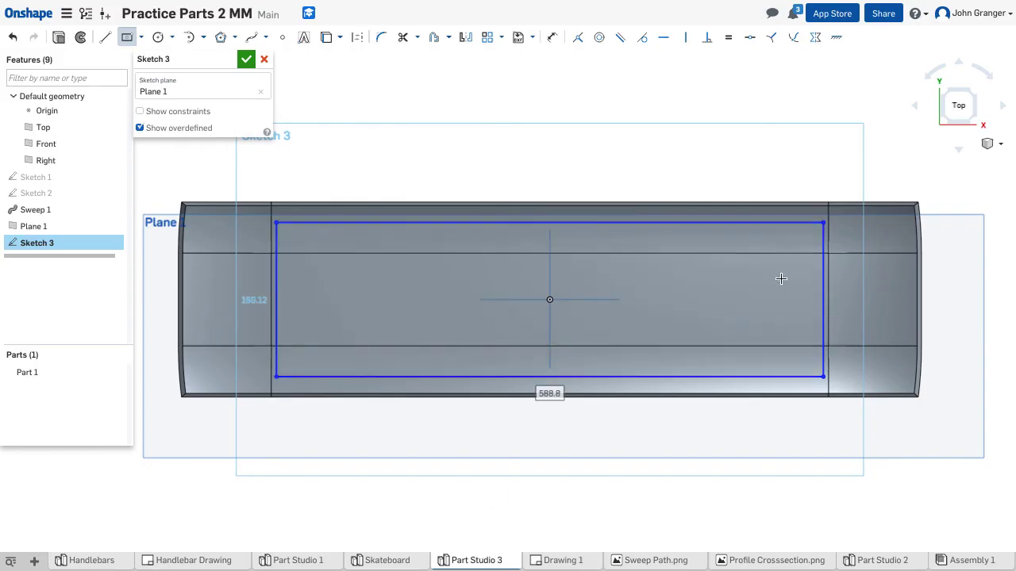
pyautogui.write('580')
pyautogui.press('Return')
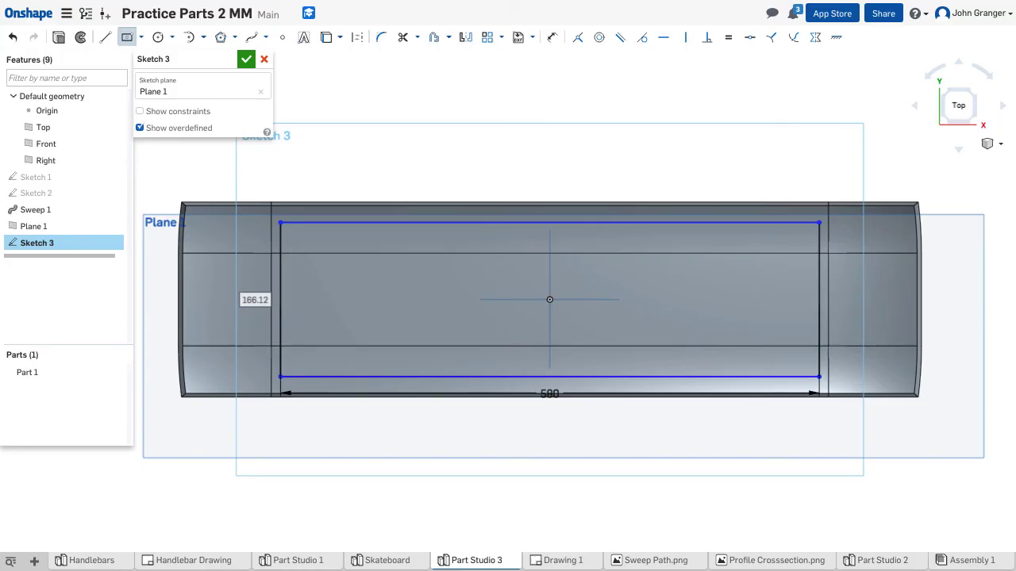
pyautogui.write('200')
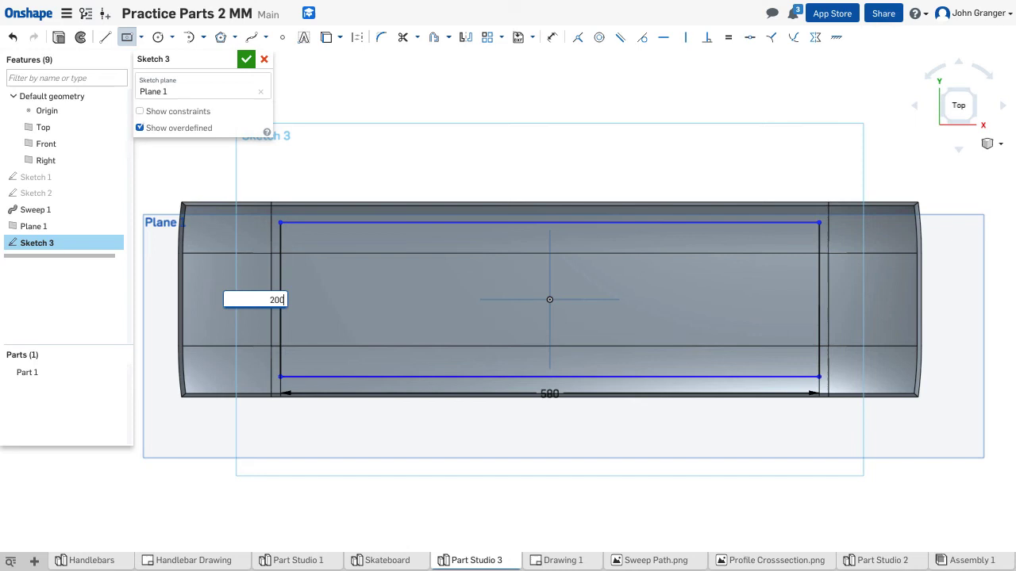
pyautogui.press('Return')
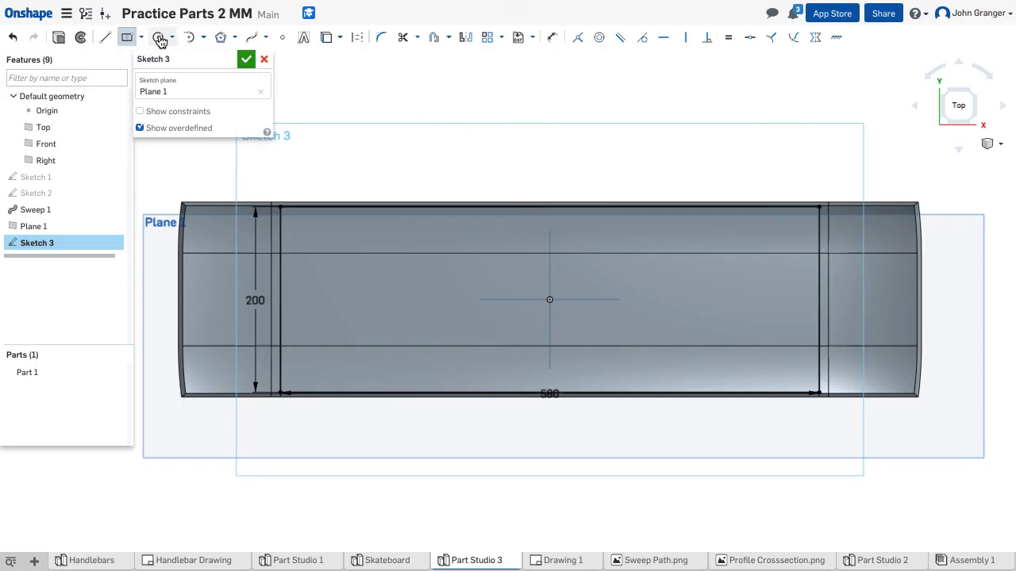
# Step: Cap the left and right rectangle ends with center-point half-circle arcs, then finish Sketch 3
pyautogui.click(204, 38)
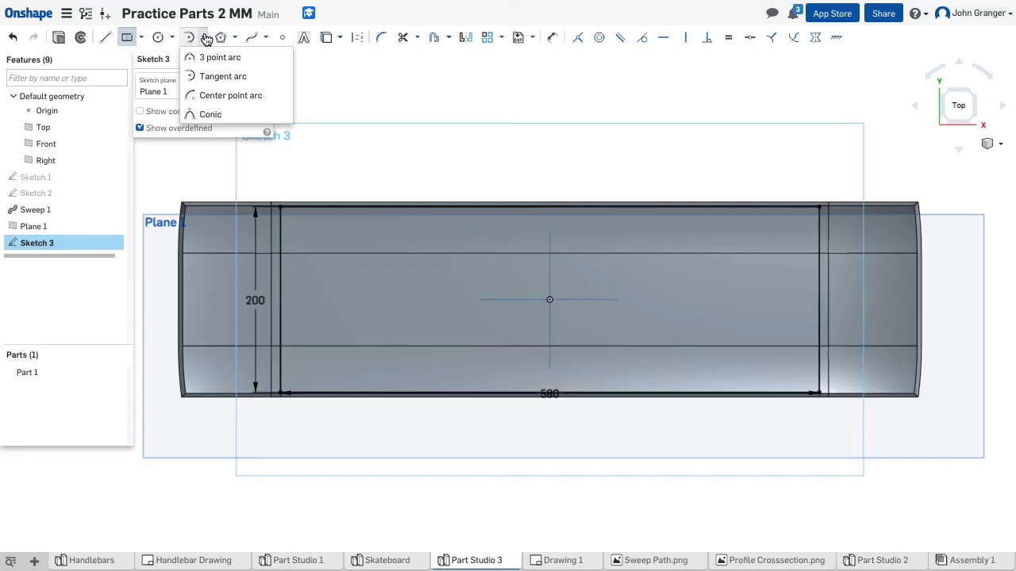
pyautogui.click(216, 96)
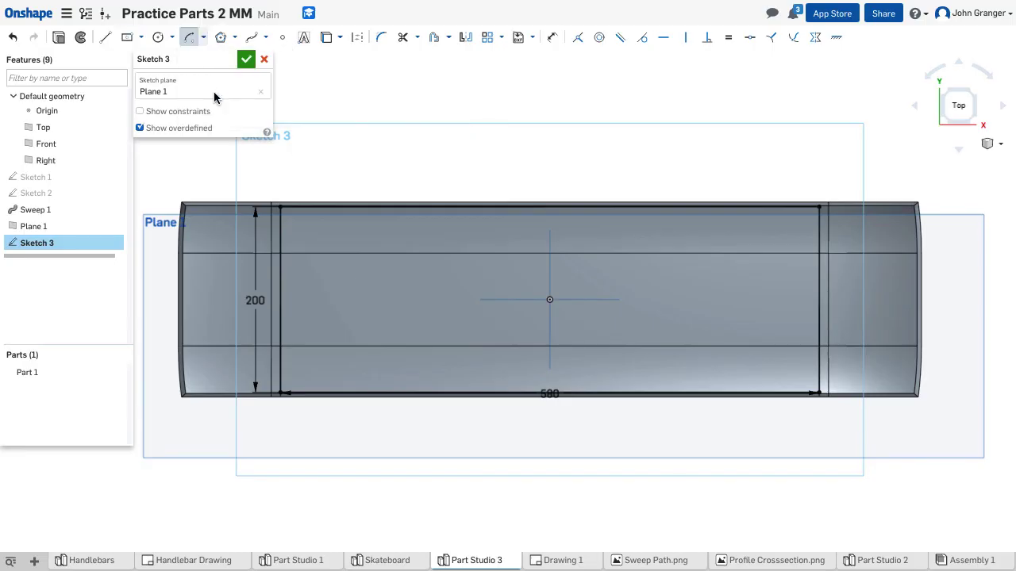
pyautogui.click(281, 300)
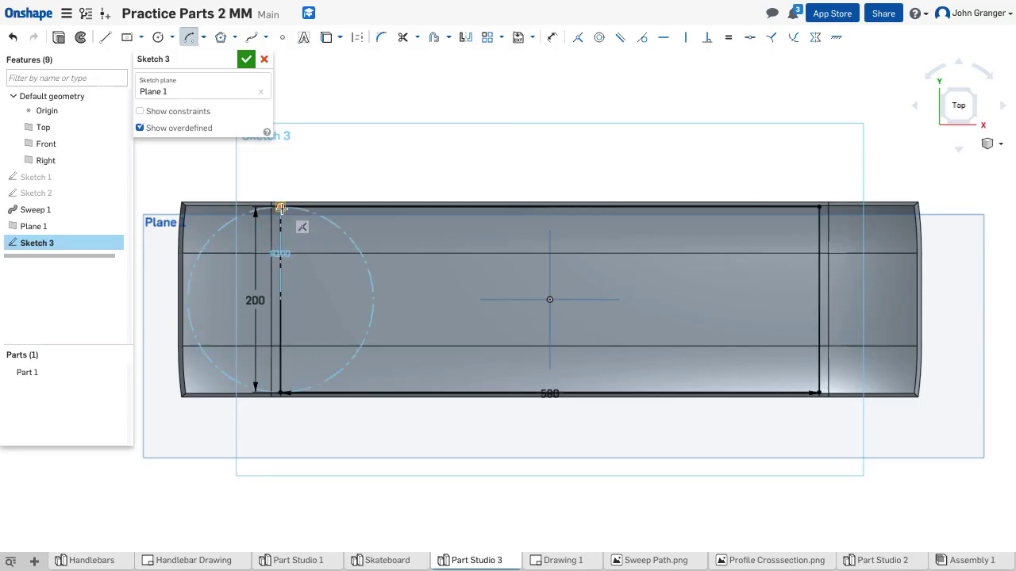
pyautogui.click(281, 207)
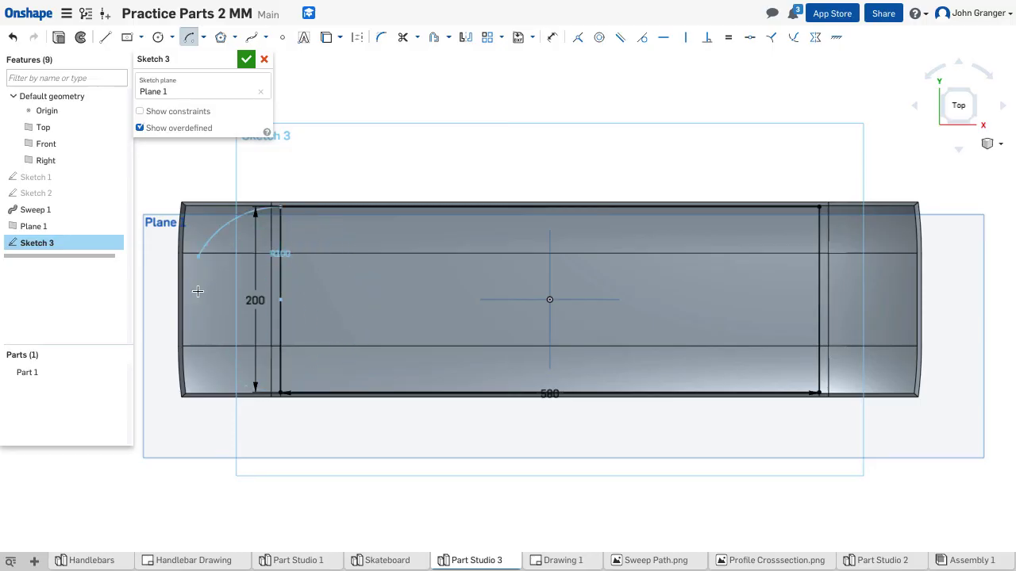
pyautogui.click(280, 392)
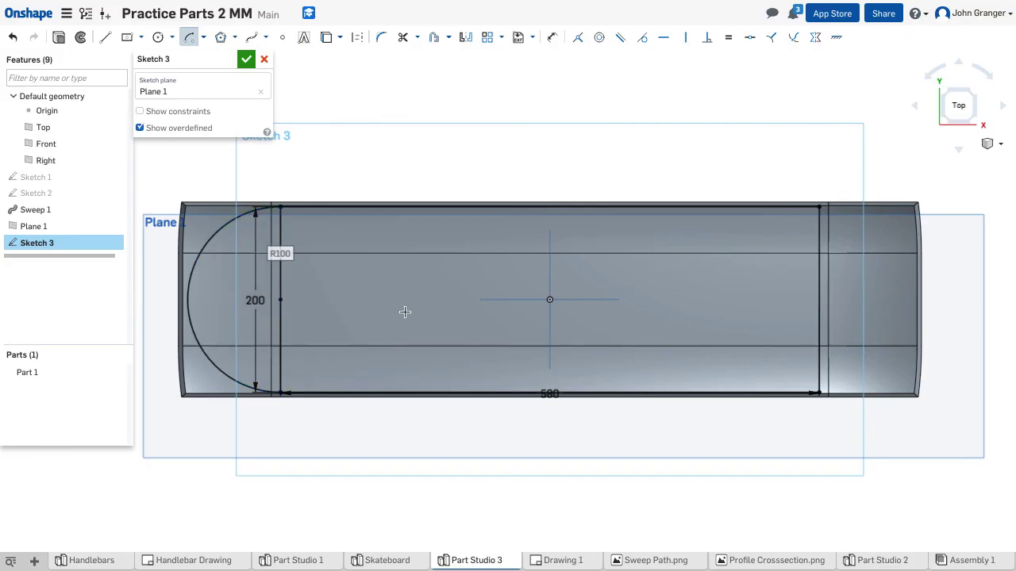
pyautogui.click(819, 297)
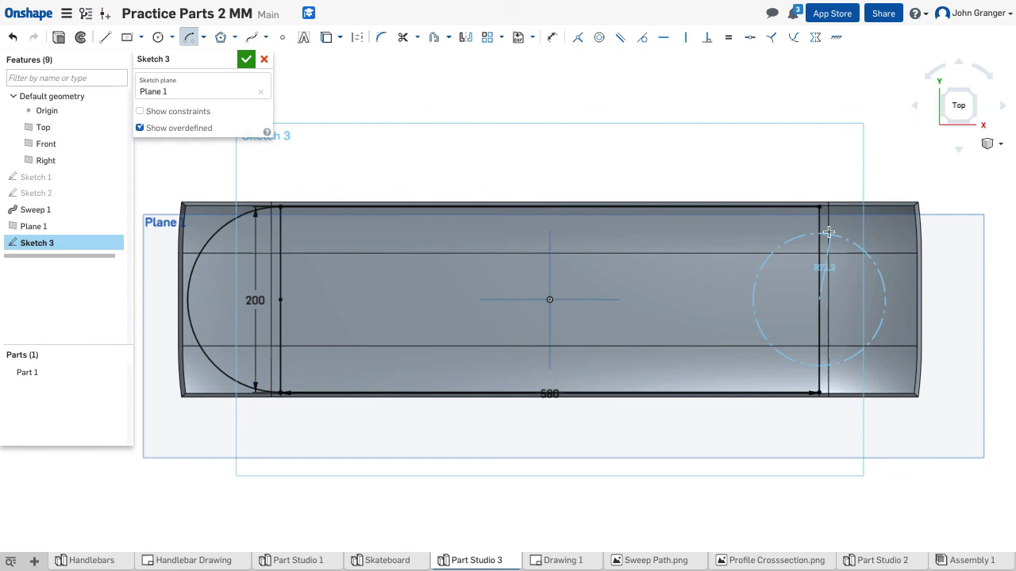
pyautogui.click(820, 208)
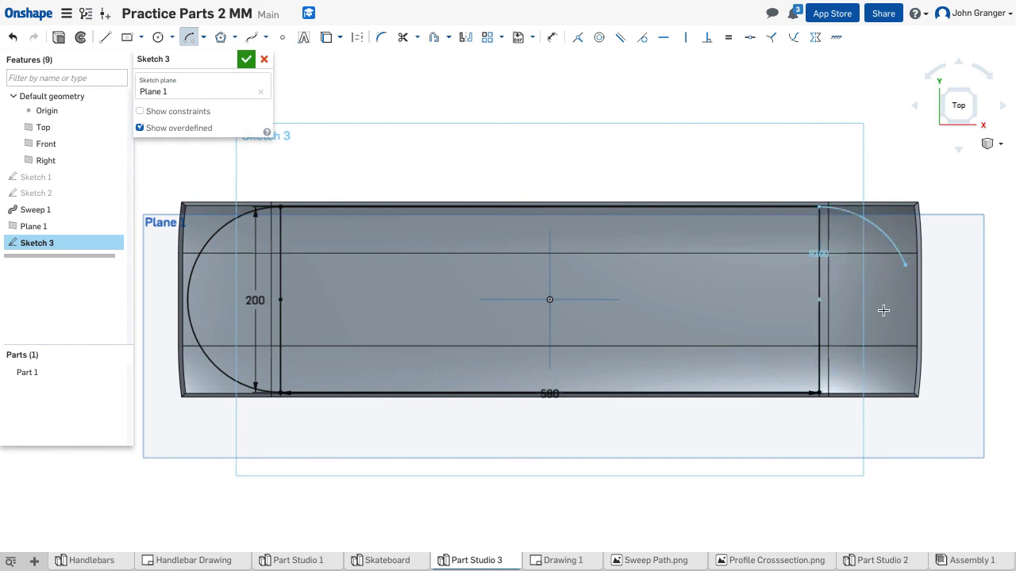
pyautogui.click(820, 392)
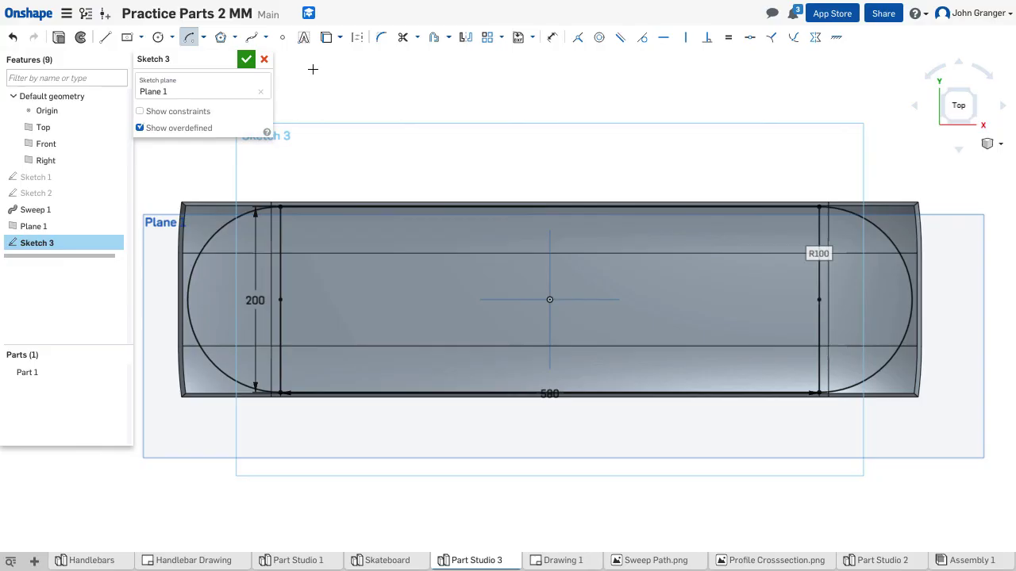
pyautogui.click(246, 60)
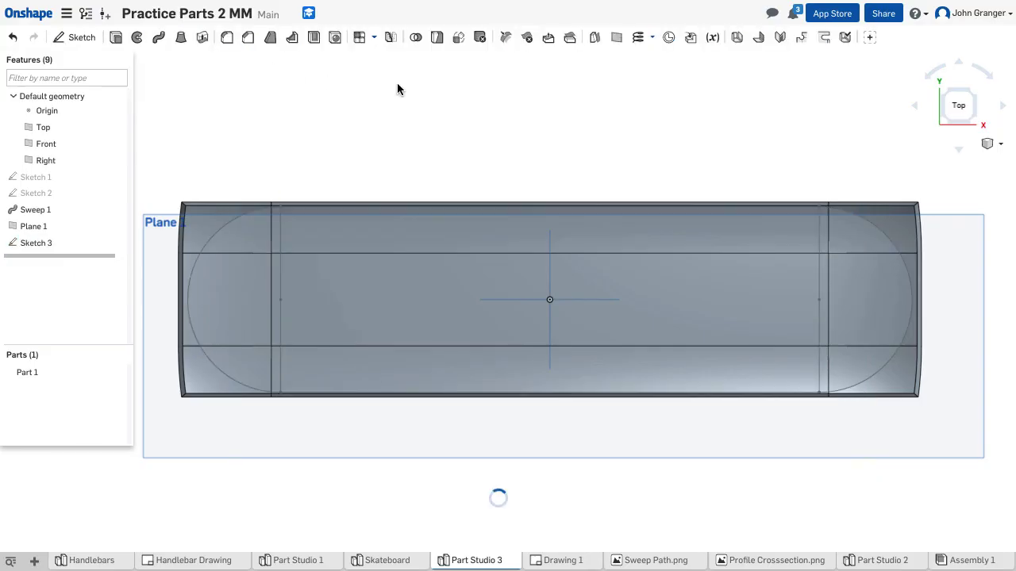
# Step: In isometric view, extrude the three Sketch 3 regions
pyautogui.rightClick(278, 89)
pyautogui.click(311, 143)
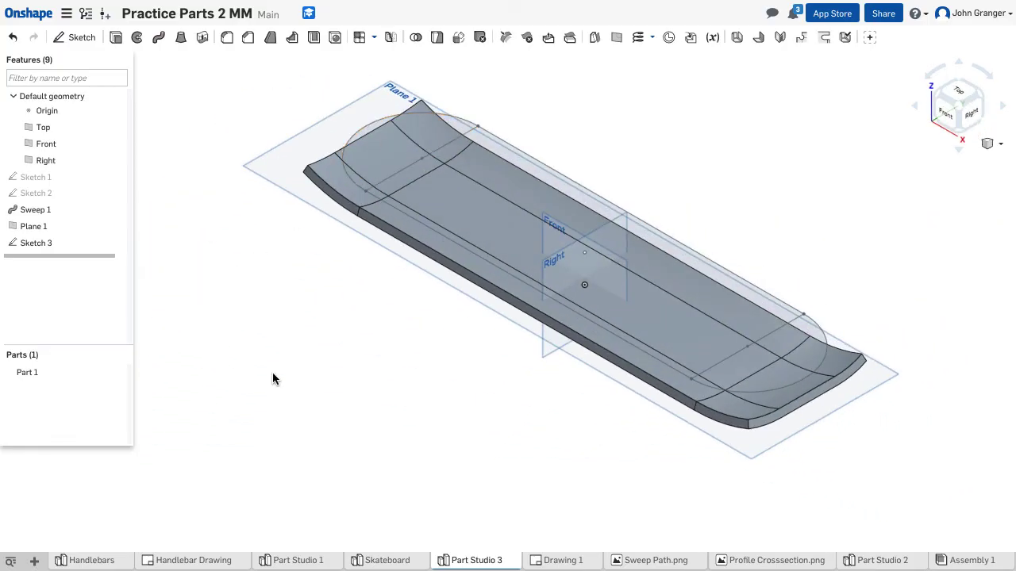
pyautogui.click(115, 37)
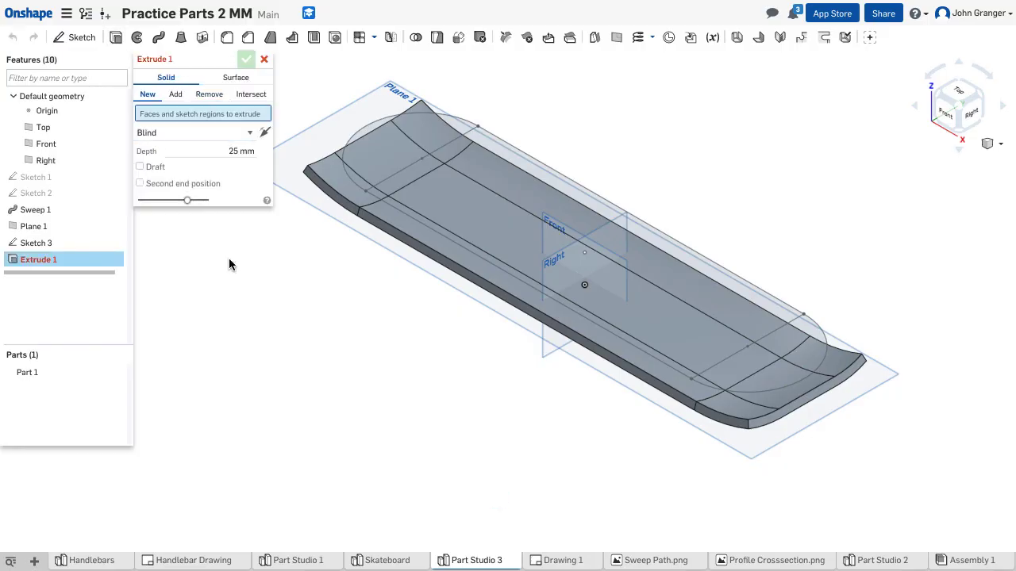
pyautogui.click(397, 154)
pyautogui.click(589, 275)
pyautogui.click(750, 371)
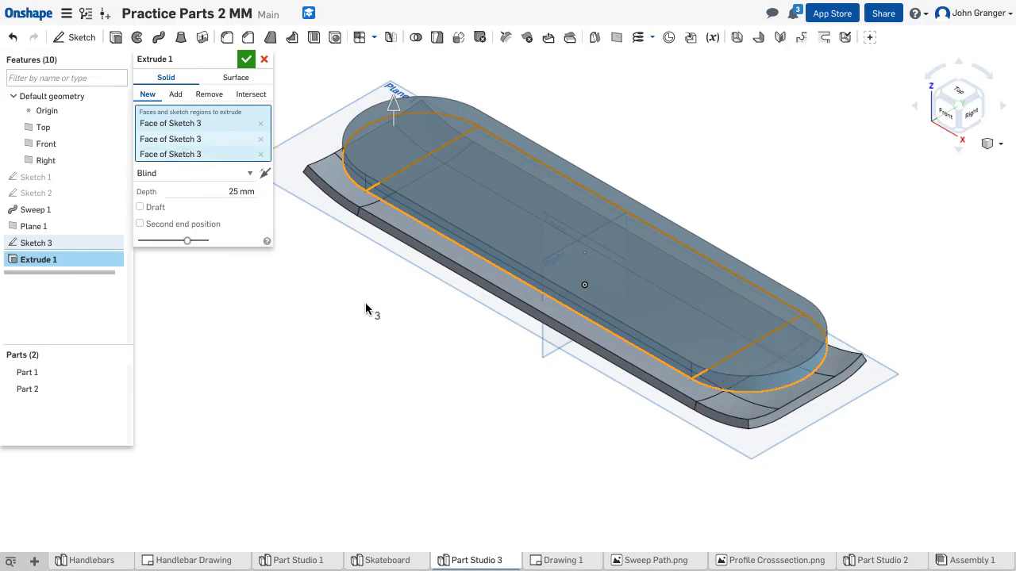
# Step: Set the extrusion to Intersect, flipped downward, with end type Through all
pyautogui.click(258, 94)
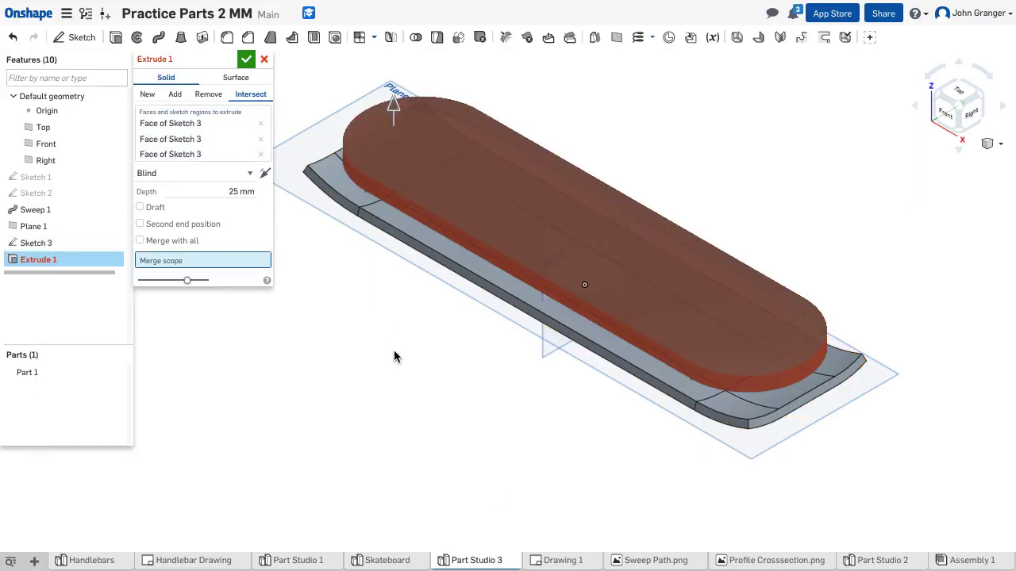
pyautogui.press('Down')
pyautogui.press('Down')
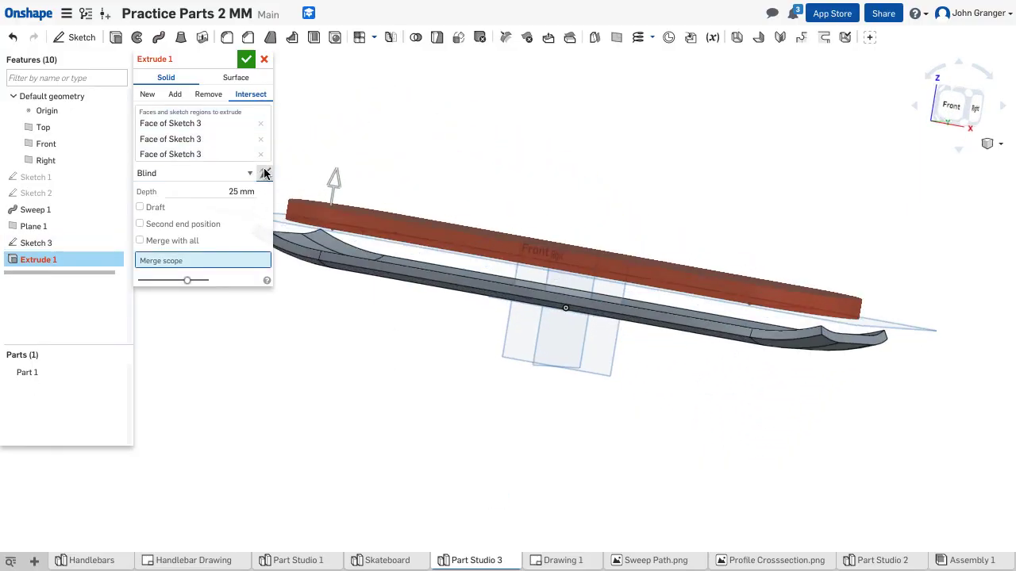
pyautogui.click(265, 173)
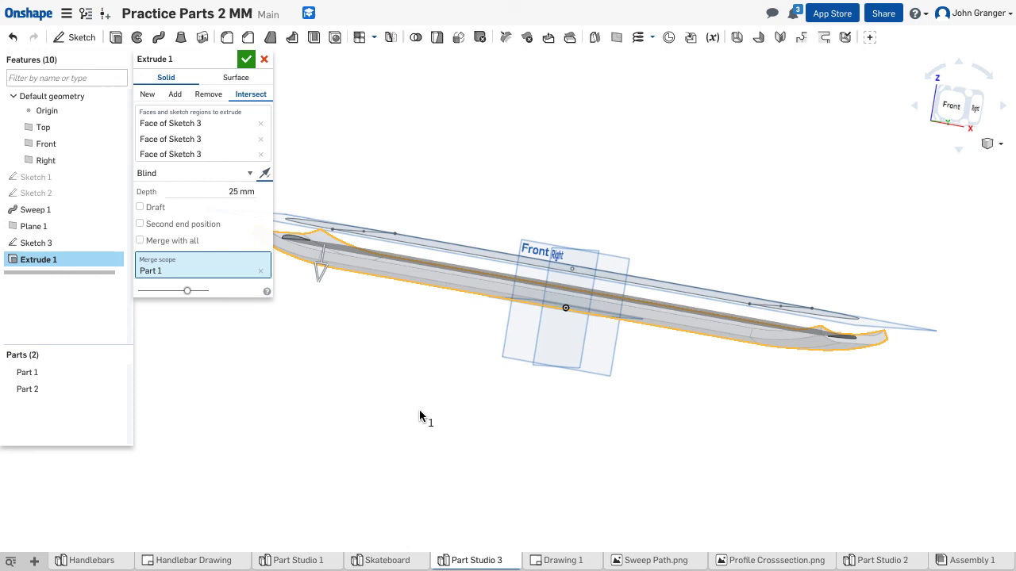
pyautogui.press('Up')
pyautogui.press('Up')
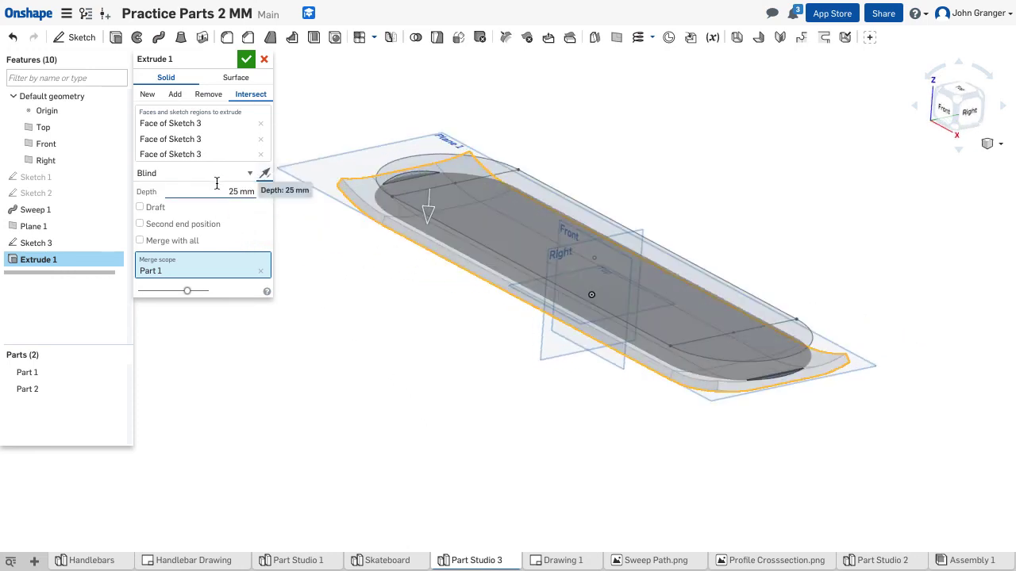
pyautogui.click(214, 173)
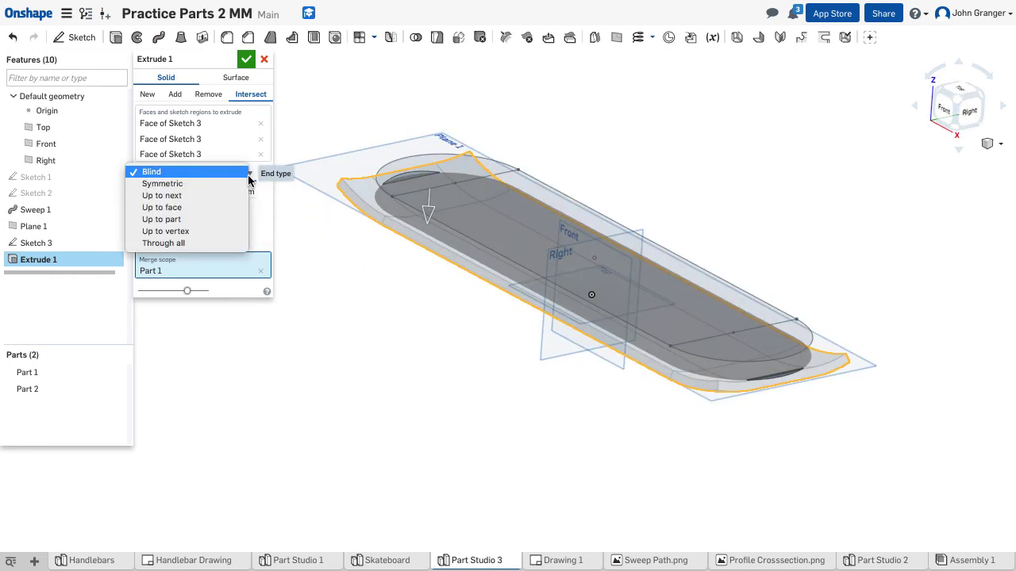
pyautogui.click(212, 243)
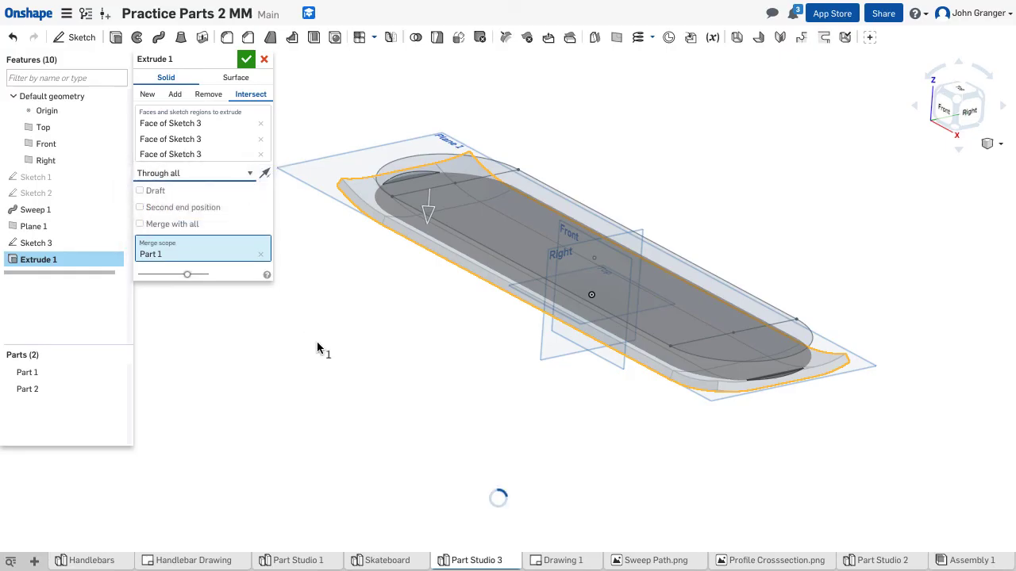
pyautogui.moveTo(312, 365)
pyautogui.mouseDown(button='right')
pyautogui.moveTo(356, 338)
pyautogui.moveTo(372, 259)
pyautogui.moveTo(343, 359)
pyautogui.moveTo(320, 392)
pyautogui.moveTo(313, 379)
pyautogui.mouseUp(button='right')
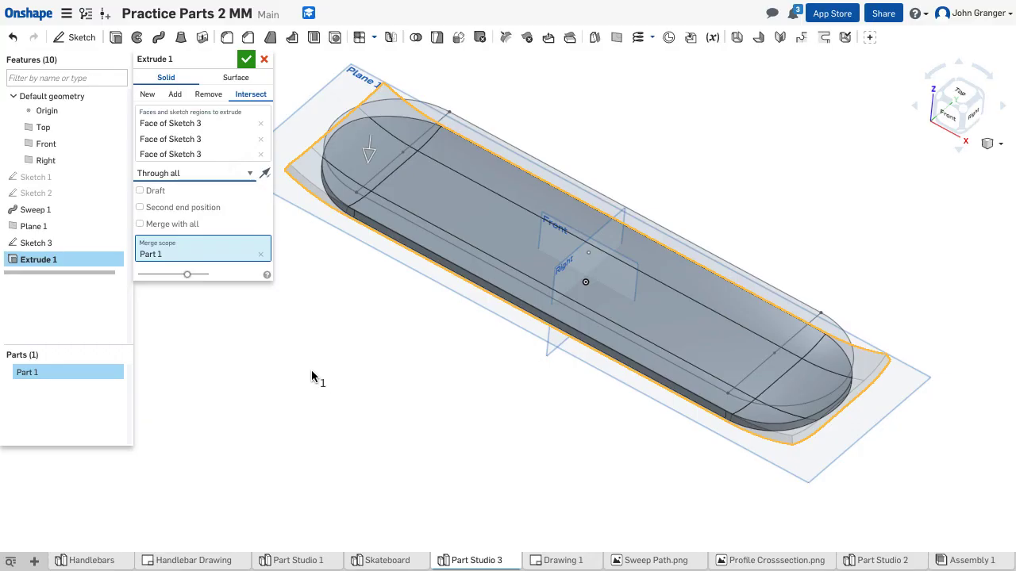
# Step: Accept Extrude 1 to trim the deck, hide the planes, and return to isometric
pyautogui.click(246, 59)
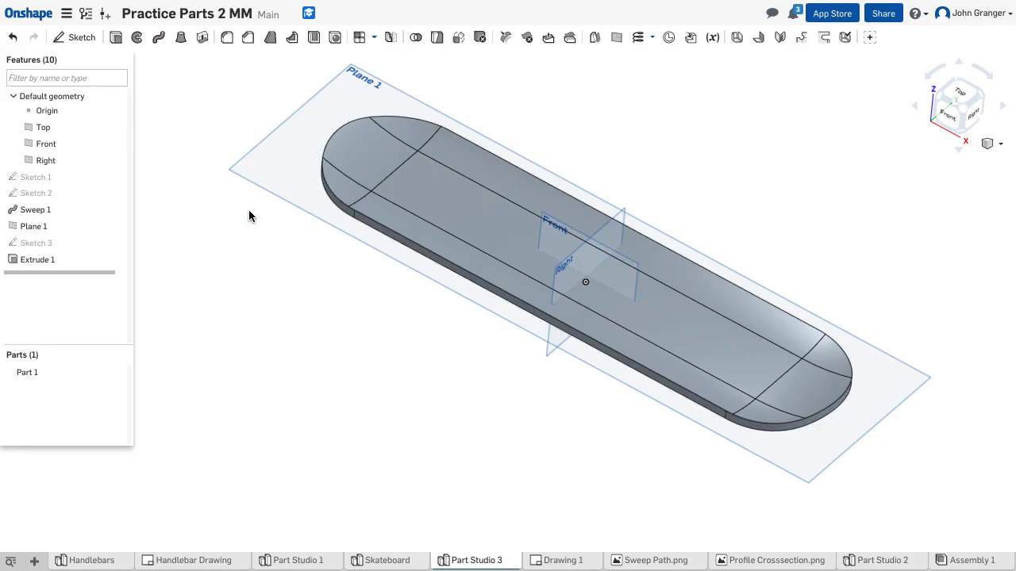
pyautogui.press('p')
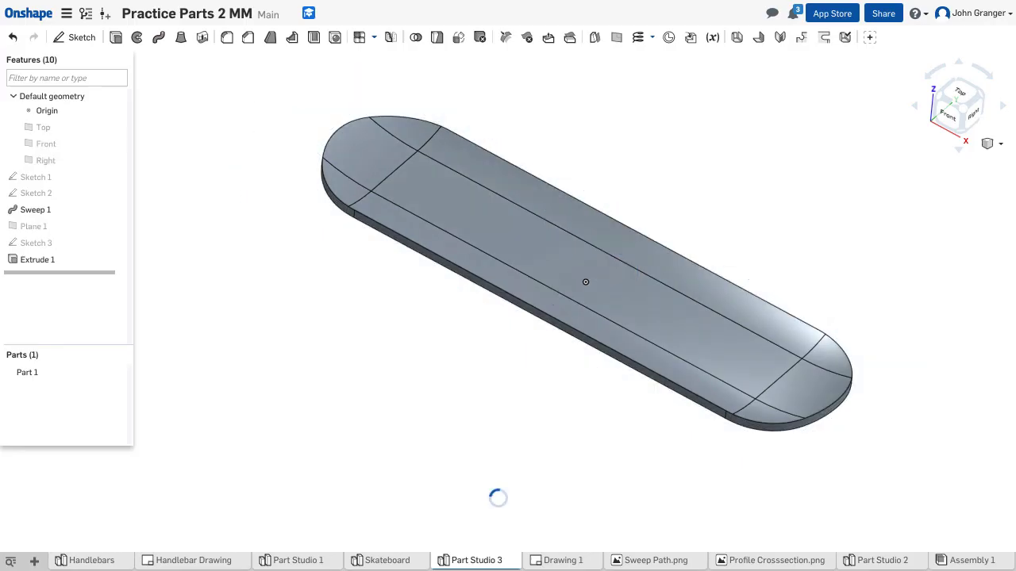
pyautogui.moveTo(376, 321)
pyautogui.mouseDown(button='right')
pyautogui.moveTo(362, 304)
pyautogui.moveTo(390, 211)
pyautogui.moveTo(394, 234)
pyautogui.moveTo(366, 315)
pyautogui.moveTo(379, 309)
pyautogui.mouseUp(button='right')
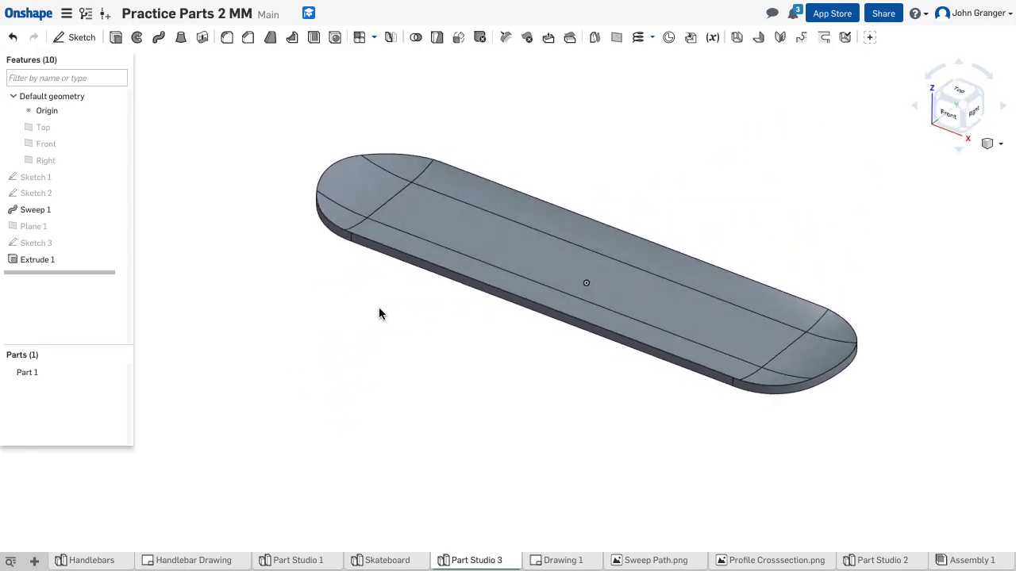
pyautogui.rightClick(311, 308)
pyautogui.click(342, 360)
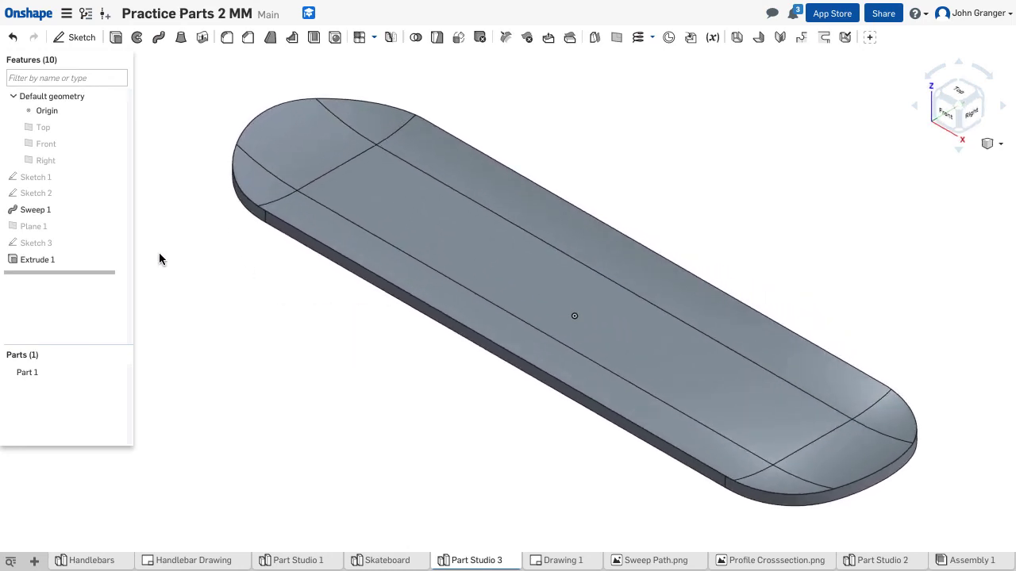